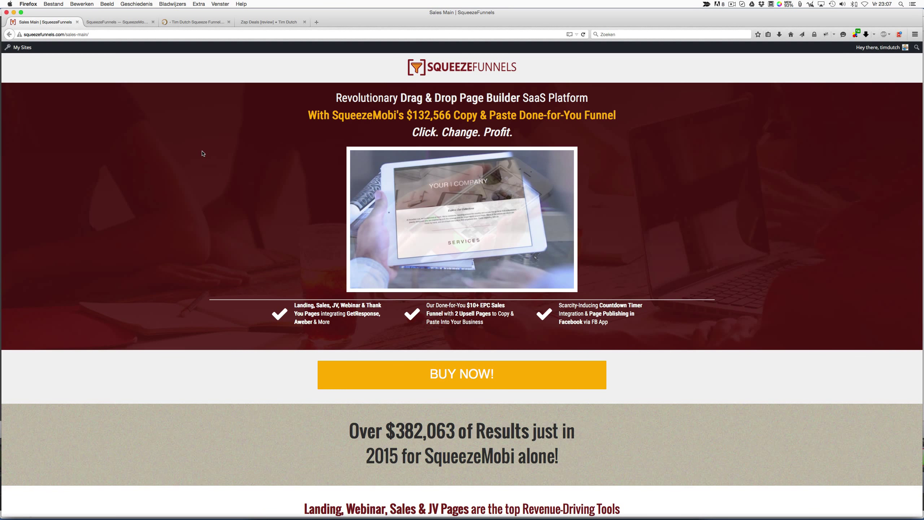
# Scroll through the SqueezeFunnels sales page, then switch to the SqueezeMobi members tab
pyautogui.scroll(-5, 217, 188)
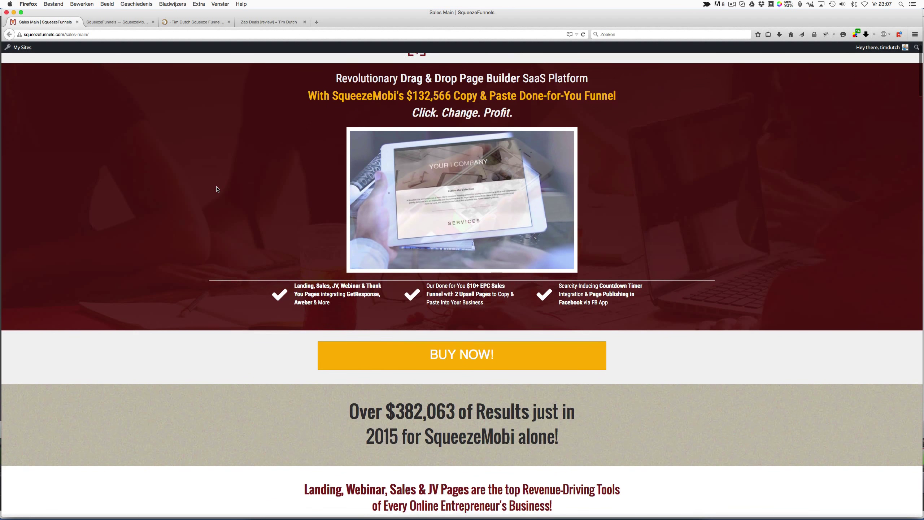
pyautogui.scroll(-5, 217, 189)
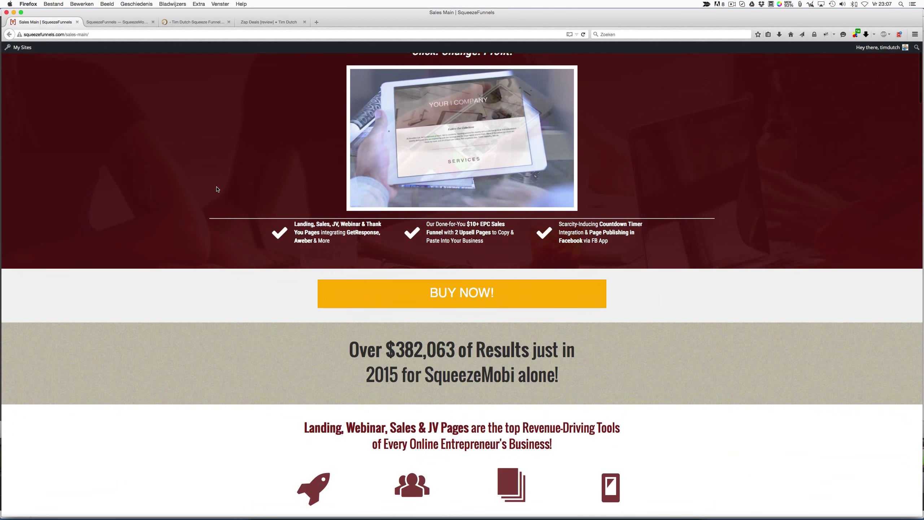
pyautogui.scroll(-12, 217, 189)
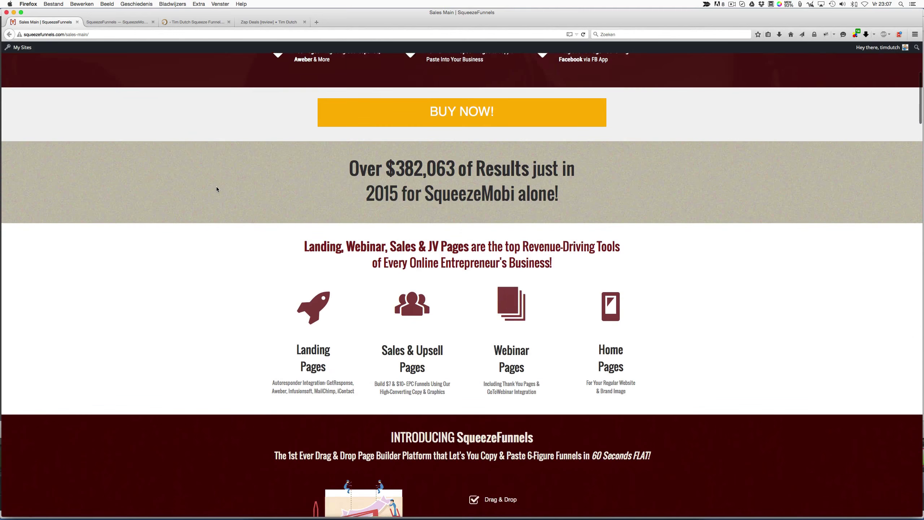
pyautogui.scroll(-3, 217, 189)
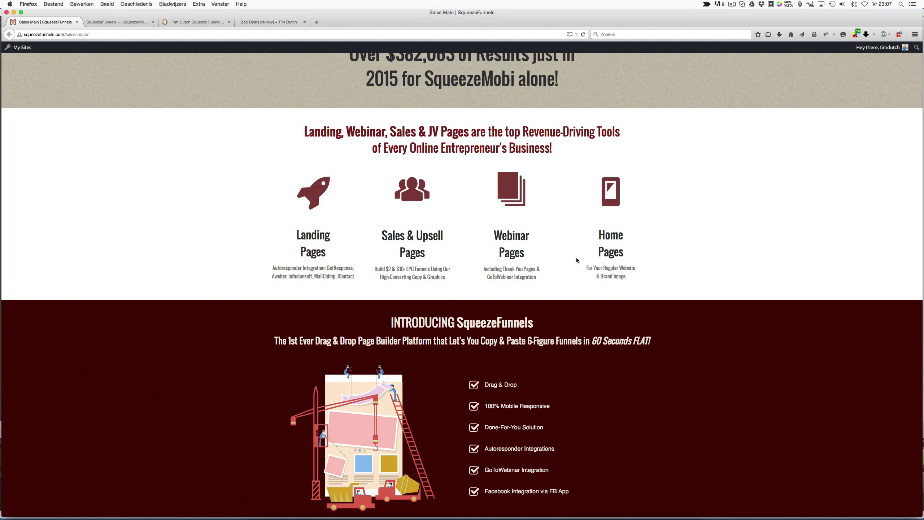
pyautogui.scroll(-5, 563, 270)
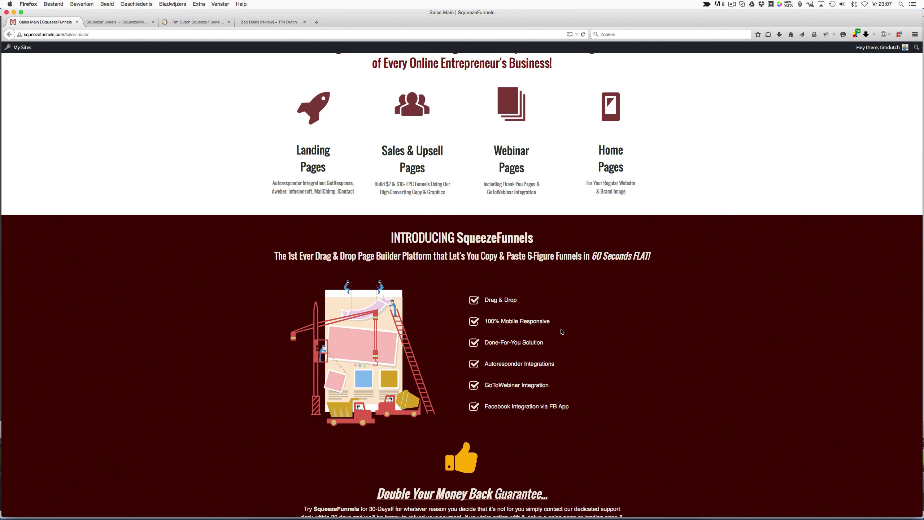
pyautogui.scroll(-2, 482, 269)
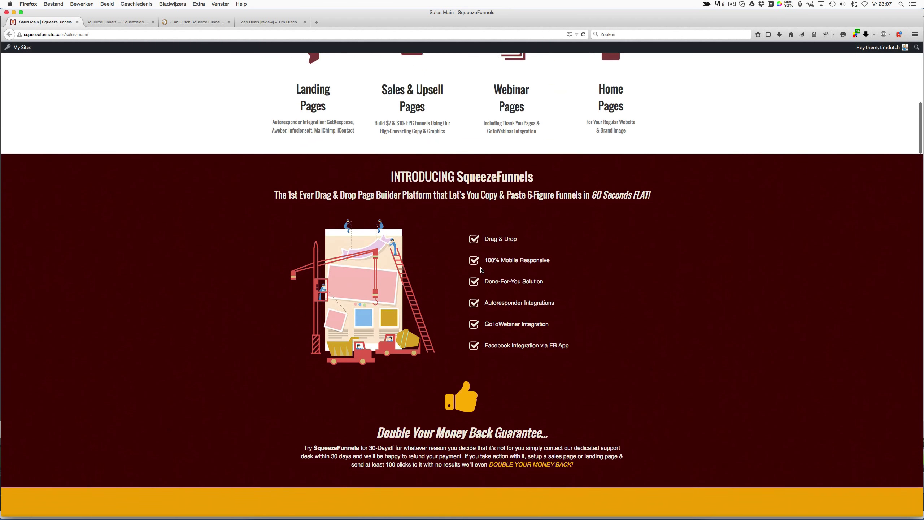
pyautogui.scroll(15, 482, 270)
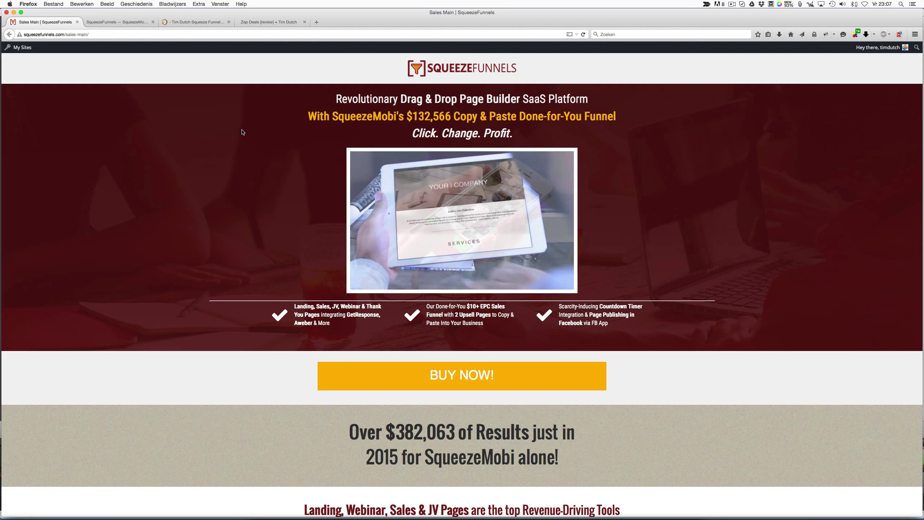
pyautogui.click(129, 23)
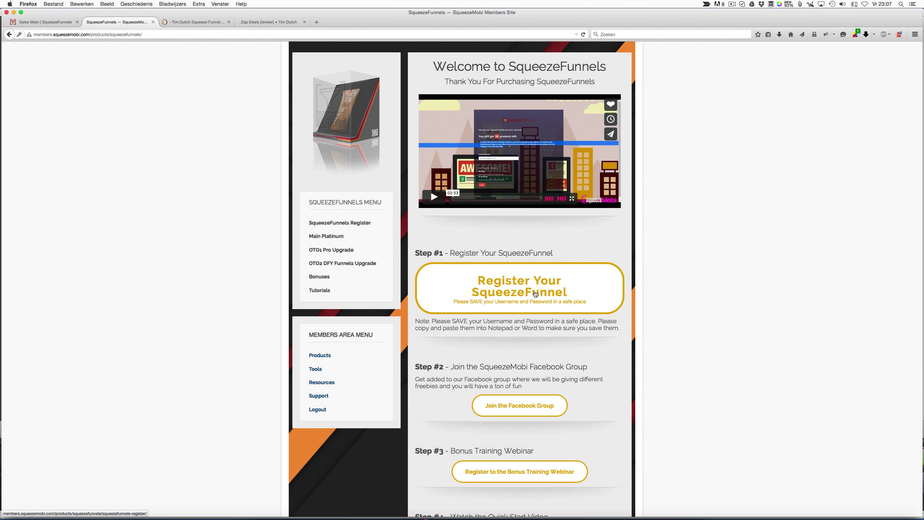
# Read through welcome Steps 1–5, then switch to your own SqueezeFunnels WordPress dashboard tab
pyautogui.scroll(-5, 535, 294)
pyautogui.scroll(-1, 535, 294)
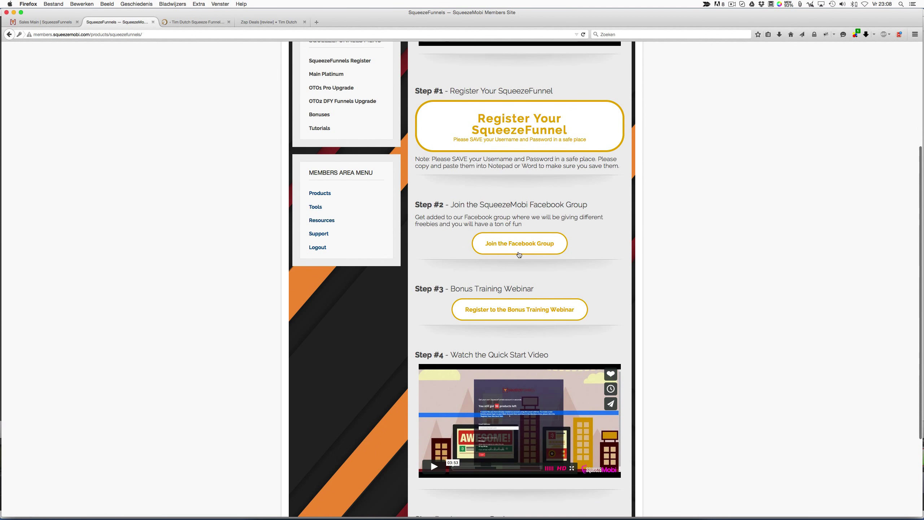
pyautogui.scroll(-3, 519, 254)
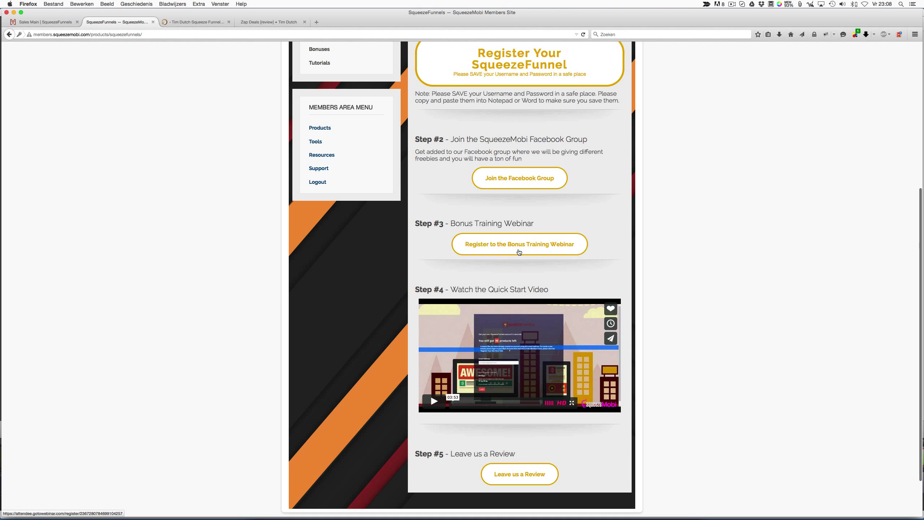
pyautogui.scroll(-3, 519, 251)
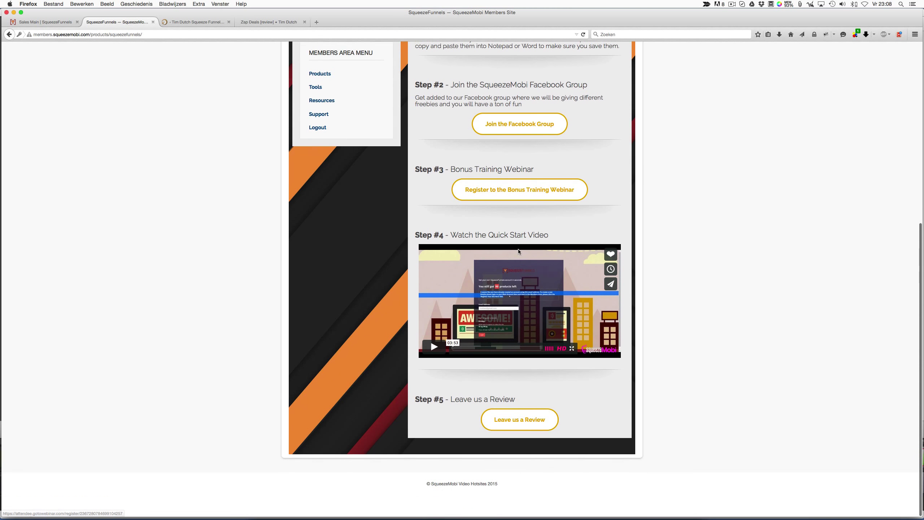
pyautogui.scroll(15, 526, 279)
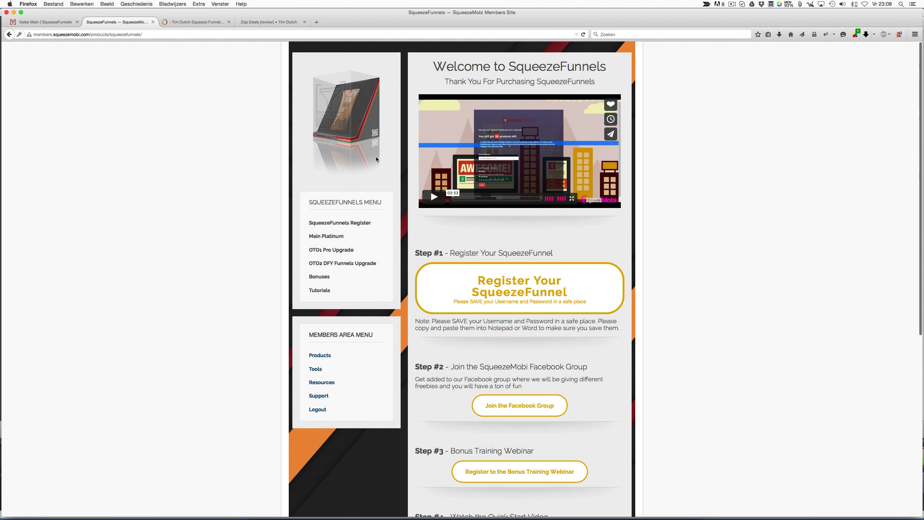
pyautogui.click(190, 23)
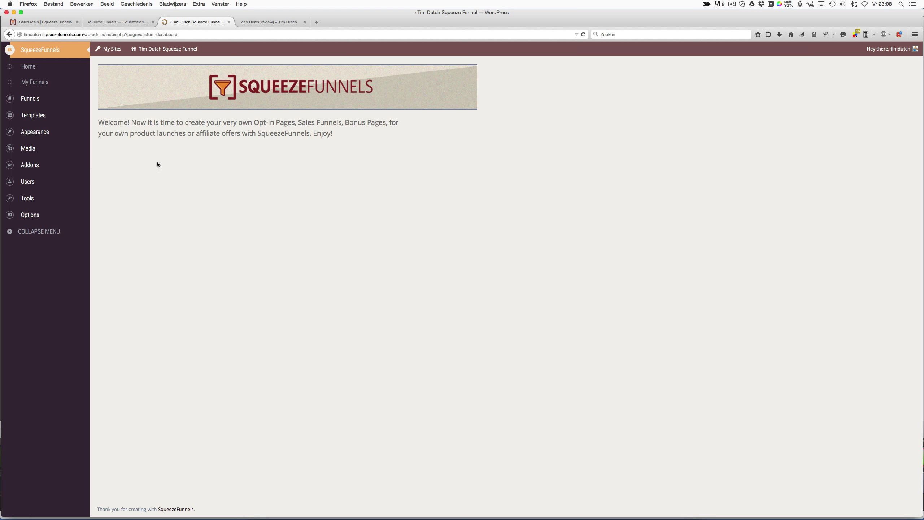
# Edit Test Funnel from the All Funnels list and launch the SqueezeFunnels builder
pyautogui.moveTo(51, 99)
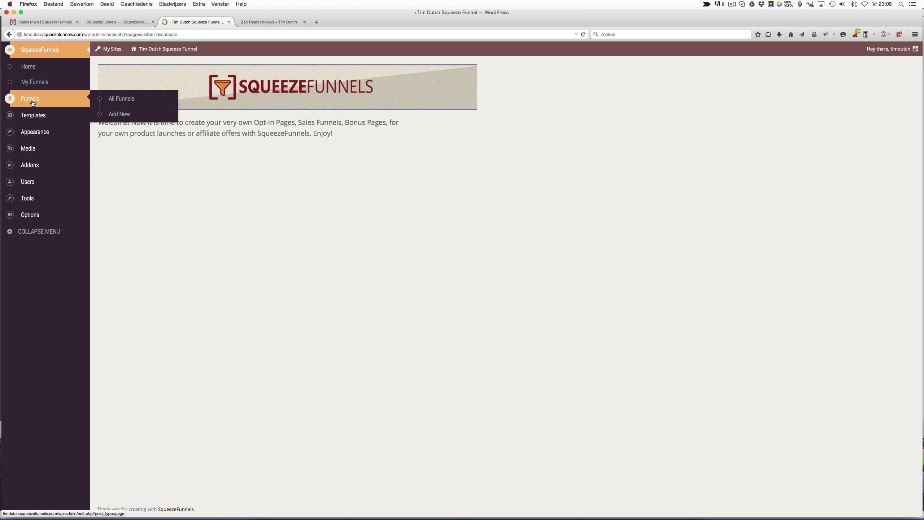
pyautogui.click(123, 99)
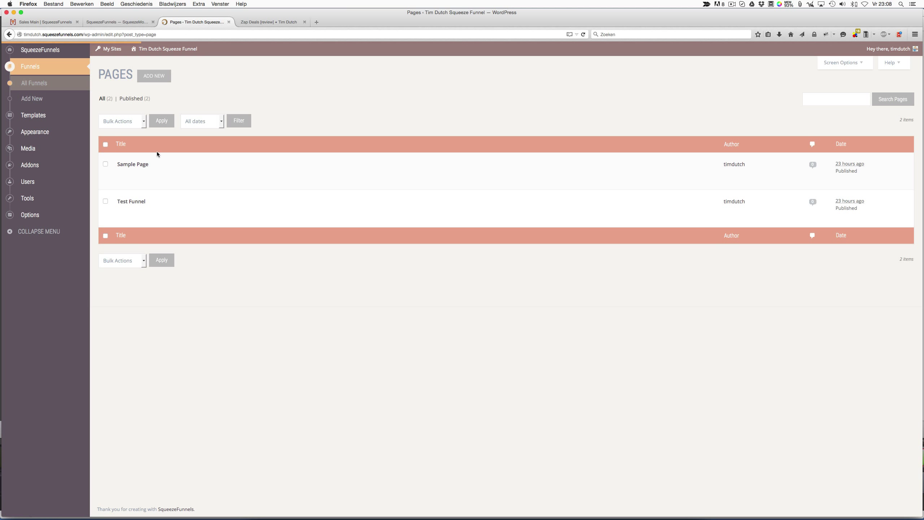
pyautogui.moveTo(150, 207)
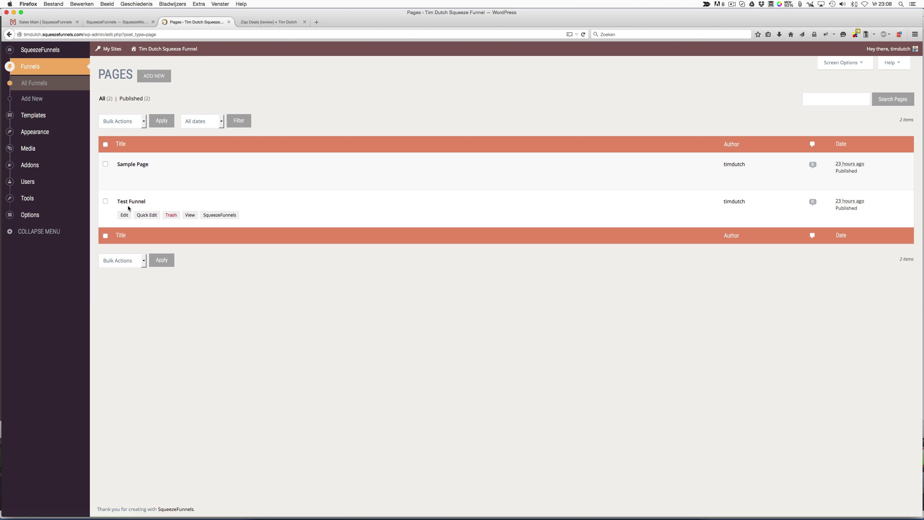
pyautogui.click(123, 219)
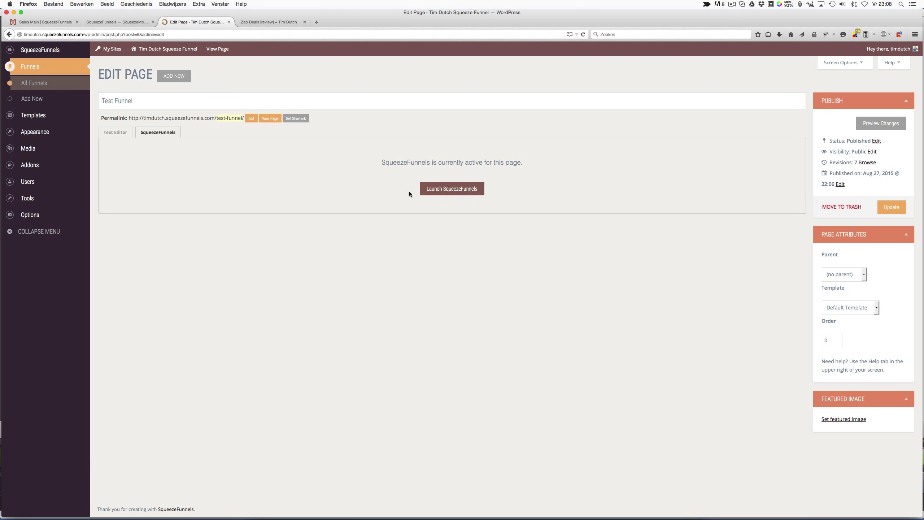
pyautogui.click(469, 190)
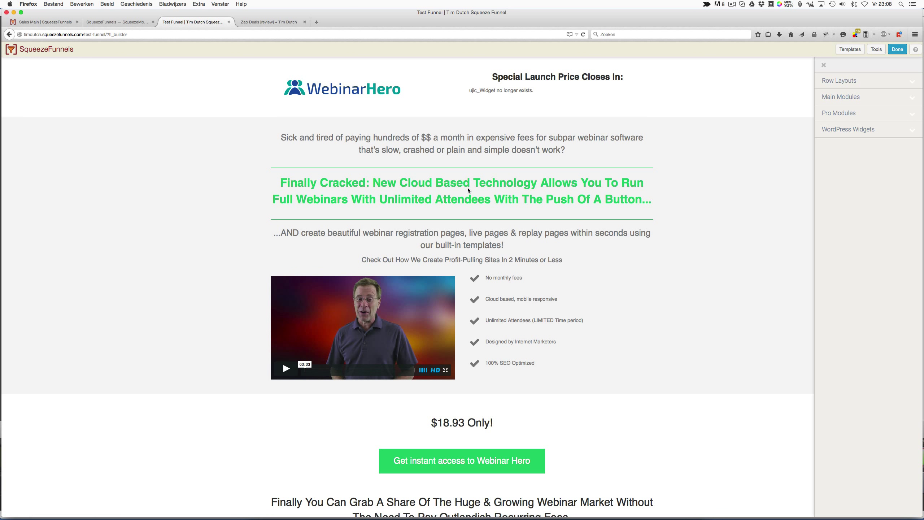
# Scroll the WebinarHero page past the $18.93 offer to the testimonials and back up
pyautogui.scroll(-5, 468, 190)
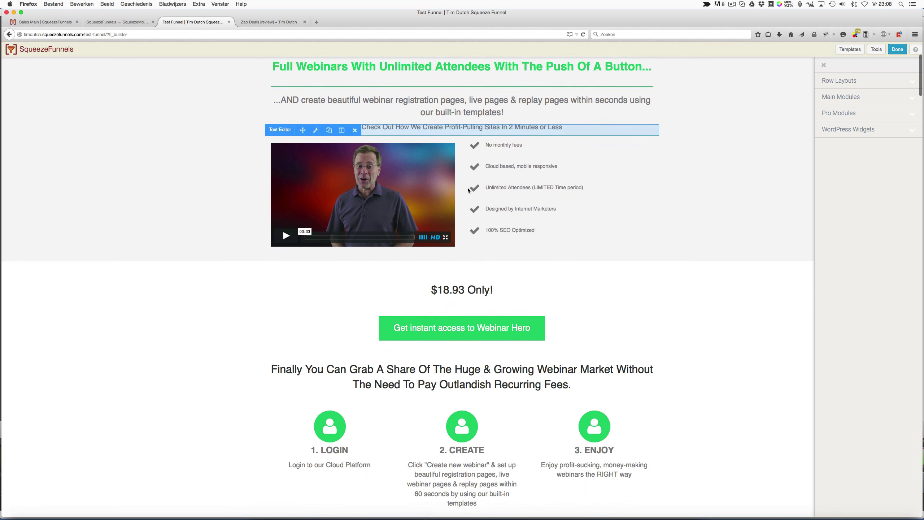
pyautogui.scroll(-10, 468, 189)
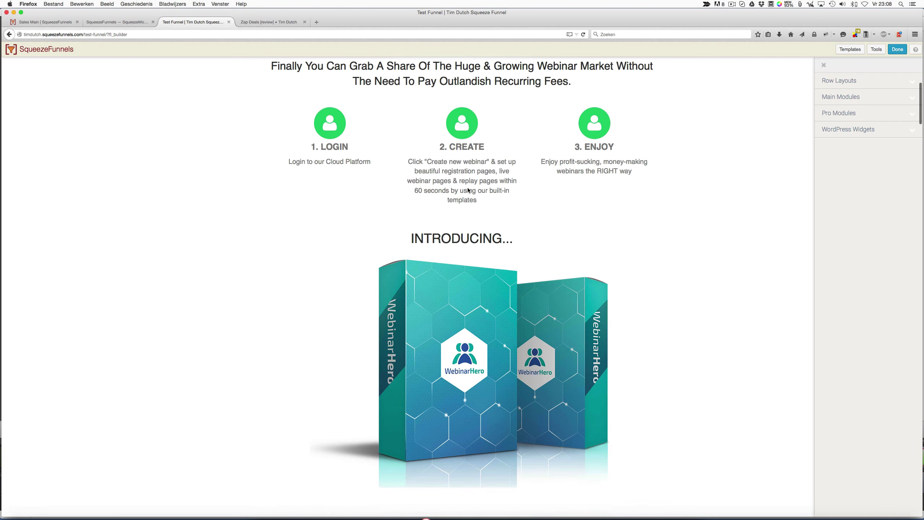
pyautogui.scroll(-6, 469, 190)
pyautogui.scroll(20, 468, 188)
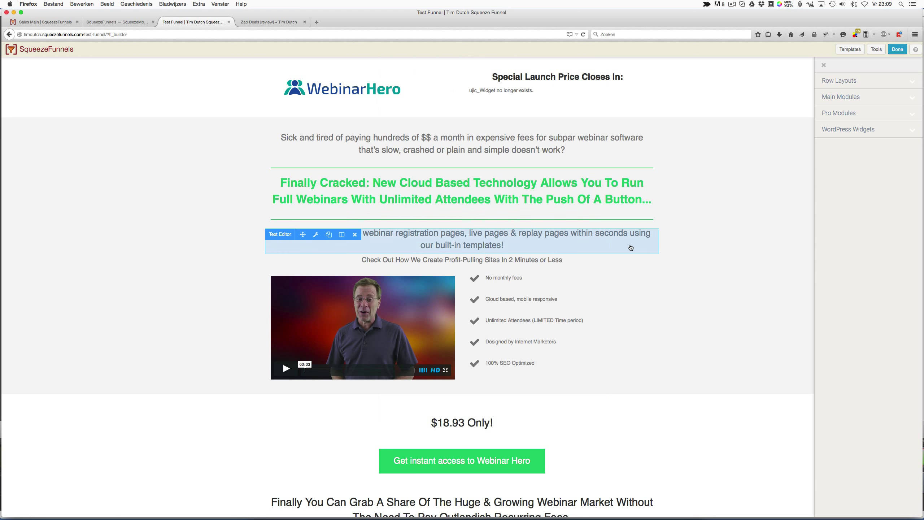
pyautogui.scroll(-6, 651, 247)
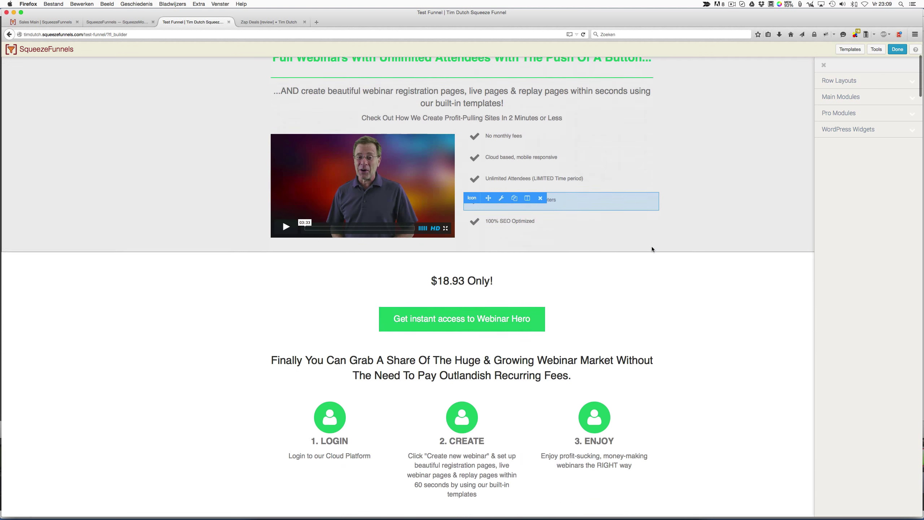
pyautogui.scroll(-12, 649, 250)
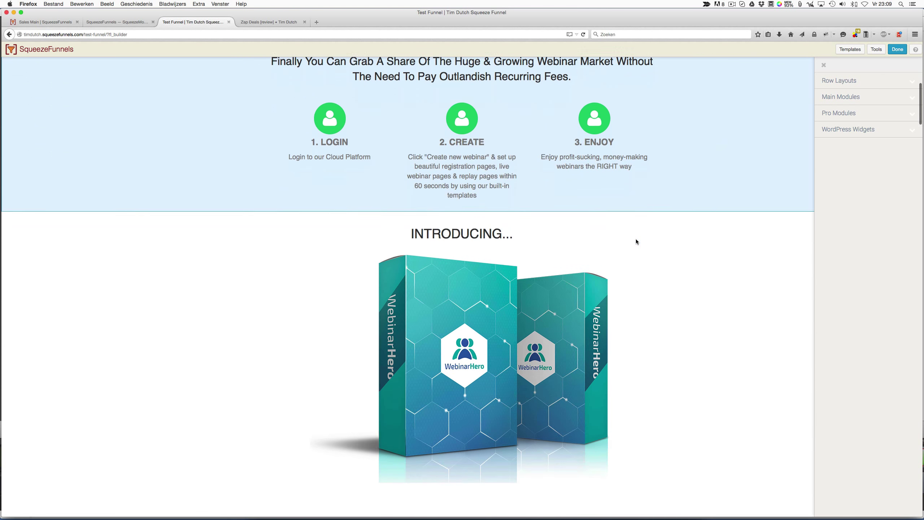
pyautogui.scroll(-10, 635, 241)
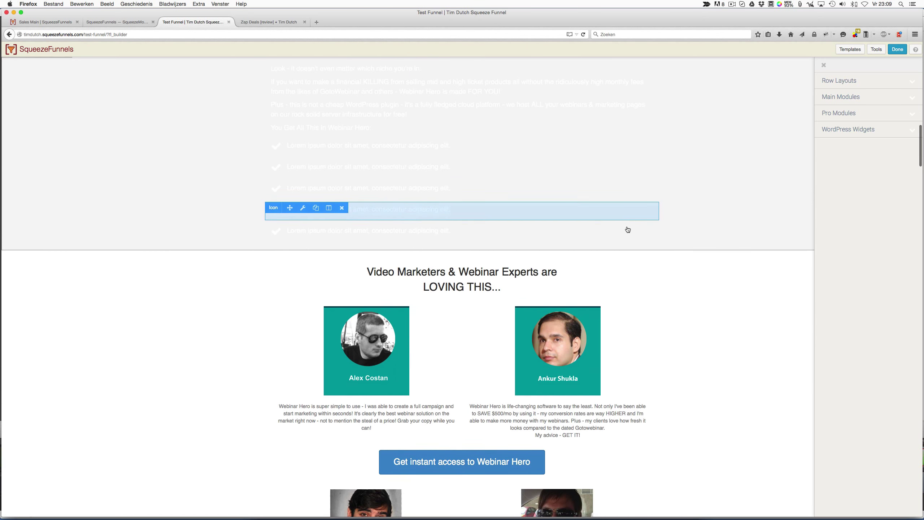
pyautogui.scroll(20, 627, 229)
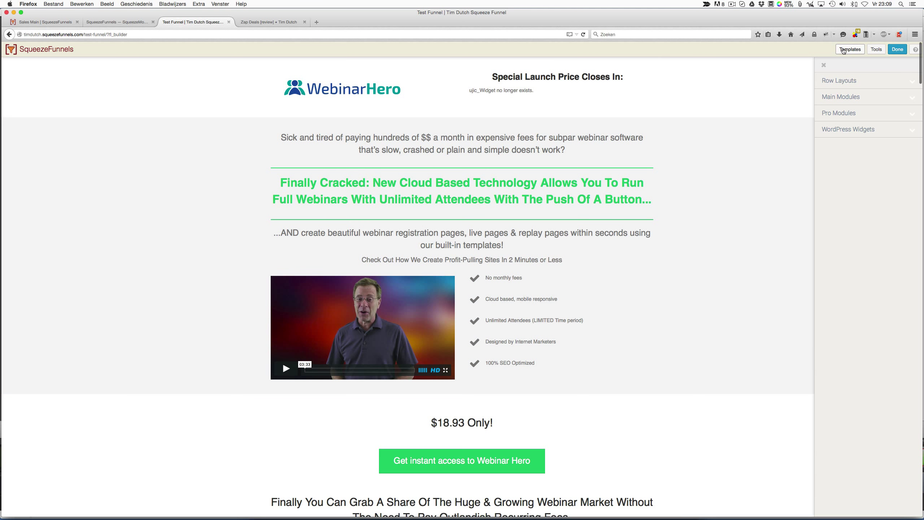
# Choose the VideoMakerFX Sales Page from the Launch Sales Pages template category
pyautogui.click(843, 51)
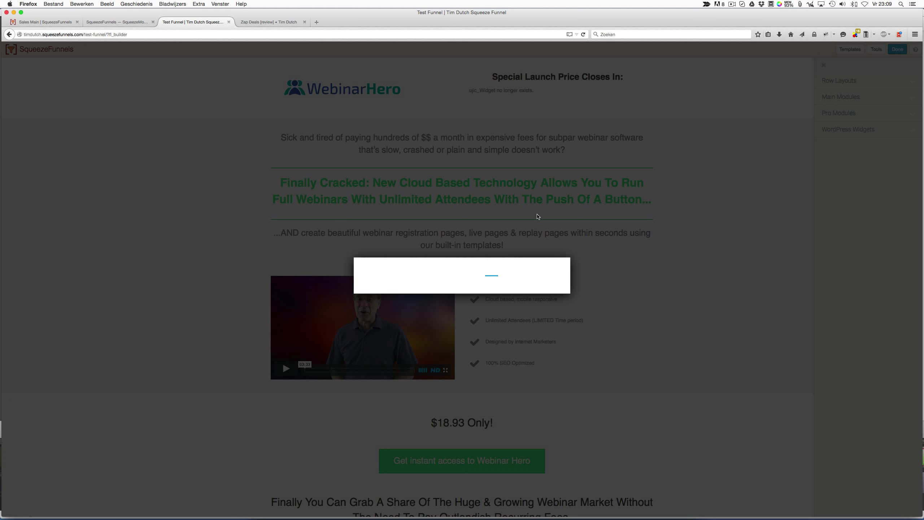
pyautogui.click(563, 182)
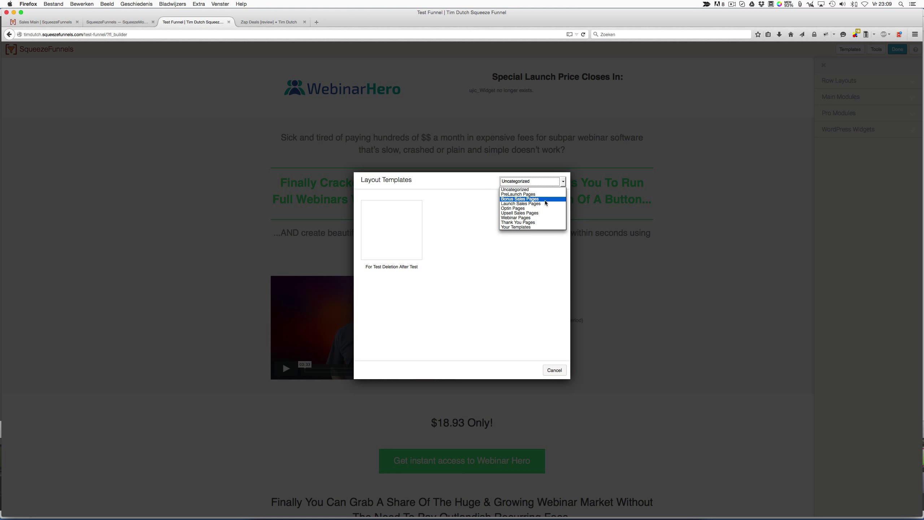
pyautogui.click(531, 204)
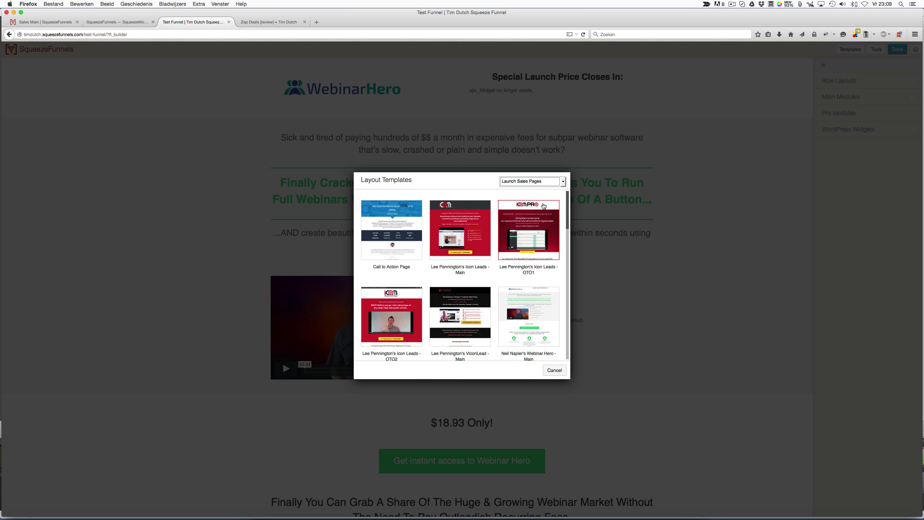
pyautogui.scroll(-10, 539, 219)
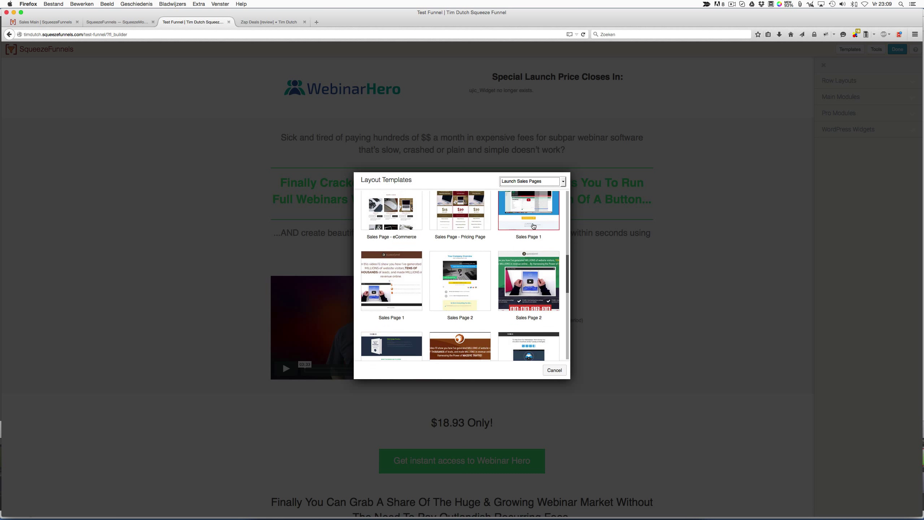
pyautogui.scroll(-3, 534, 226)
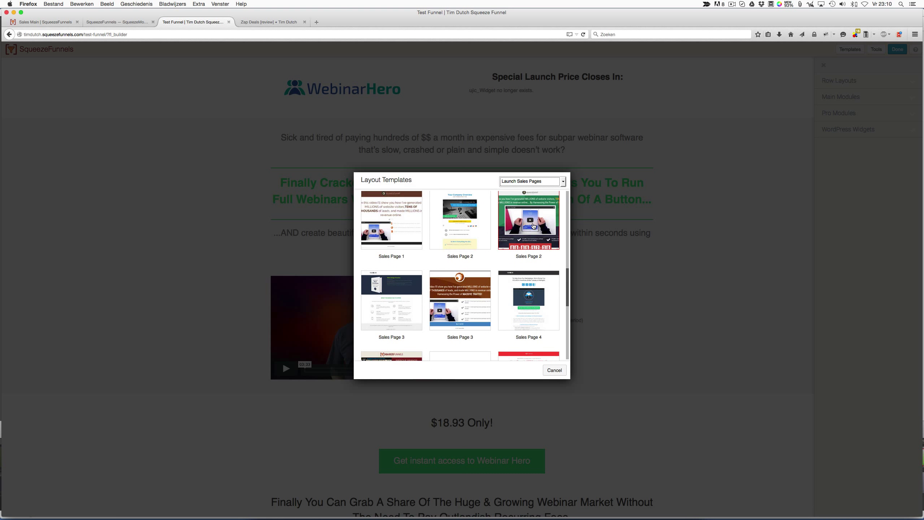
pyautogui.scroll(-6, 534, 226)
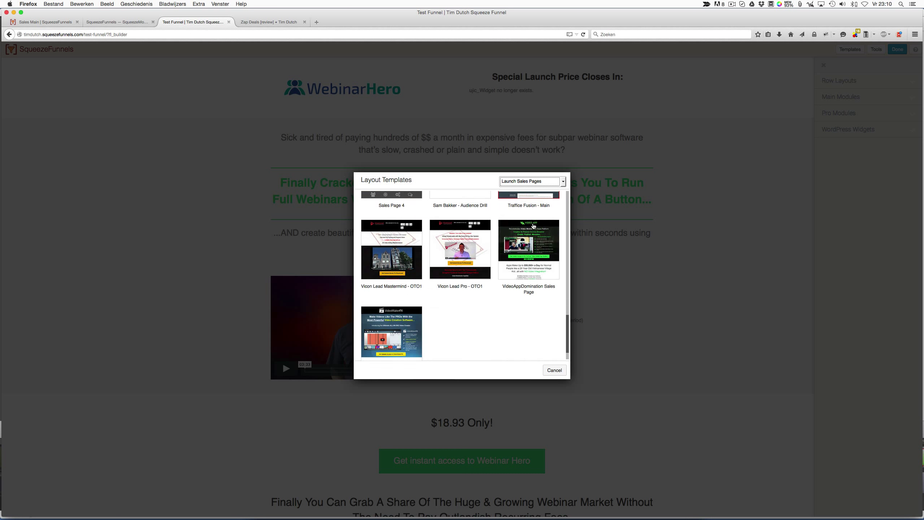
pyautogui.scroll(-2, 534, 226)
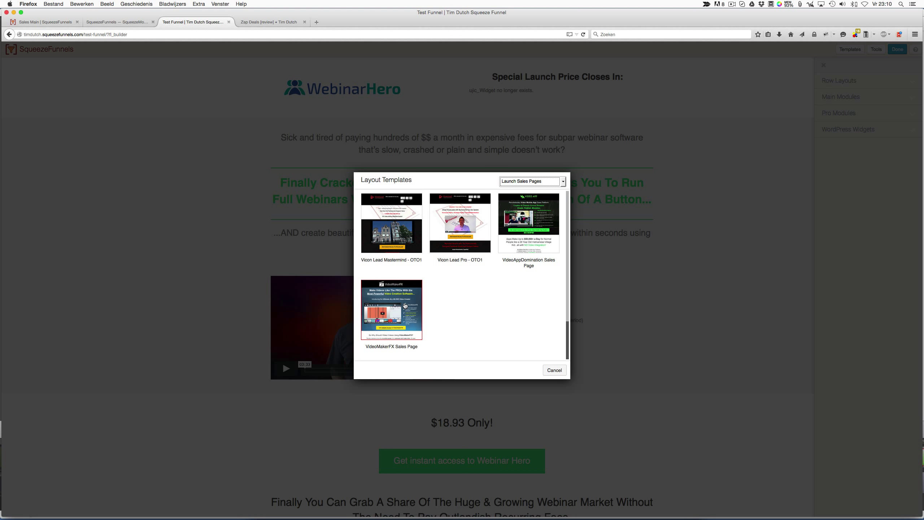
pyautogui.click(396, 305)
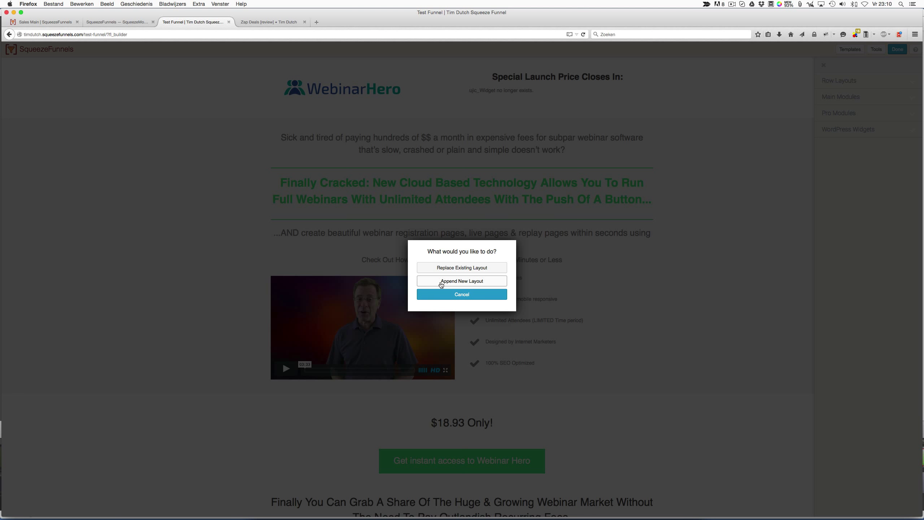
# Replace the existing layout with the VideoMakerFX template, confirming the warning
pyautogui.click(487, 270)
pyautogui.click(540, 224)
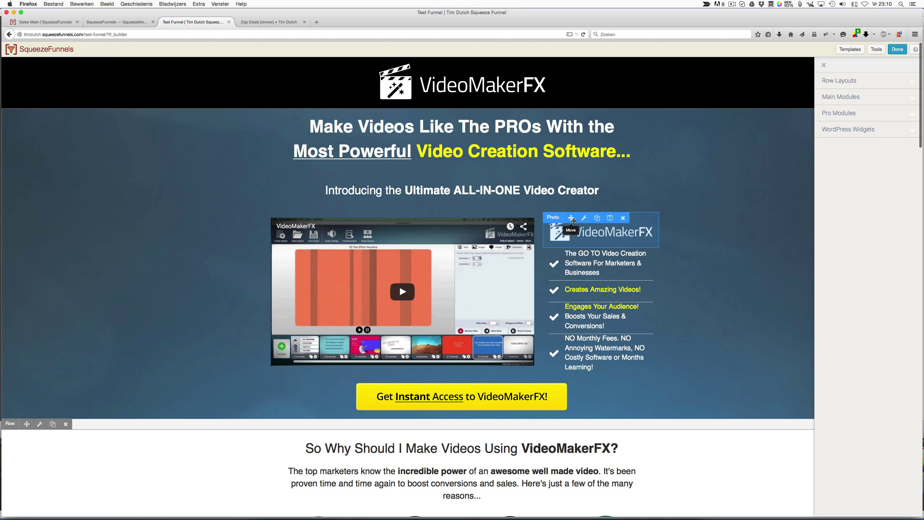
pyautogui.scroll(-10, 584, 221)
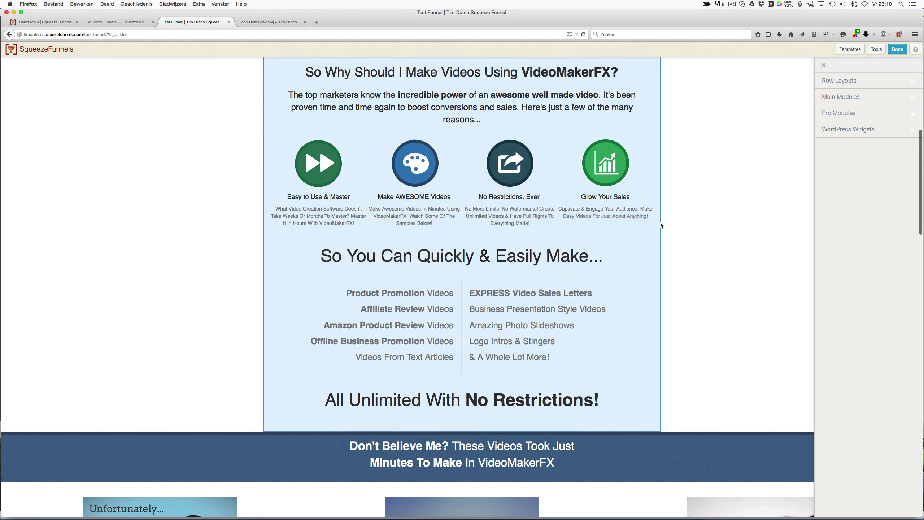
pyautogui.scroll(10, 662, 223)
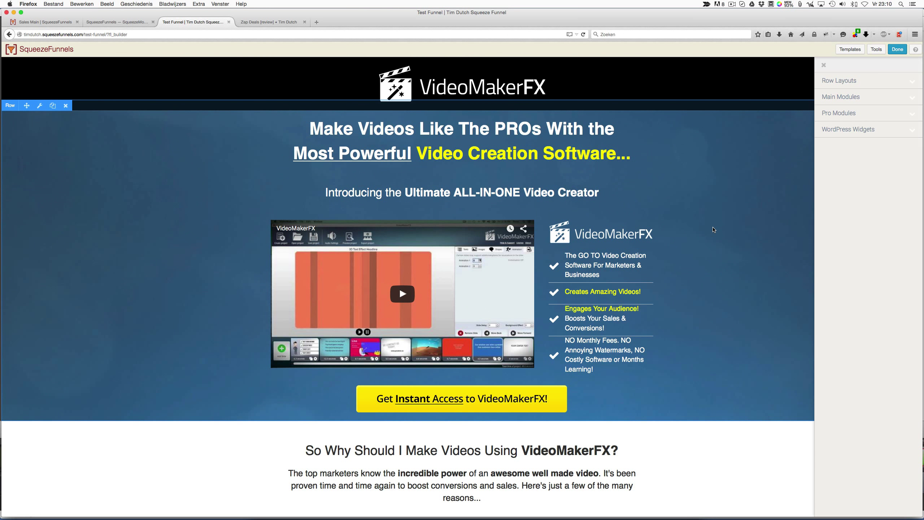
# Scroll through the new page's headline, video, feature checklist and call-to-action button
pyautogui.scroll(-3, 714, 223)
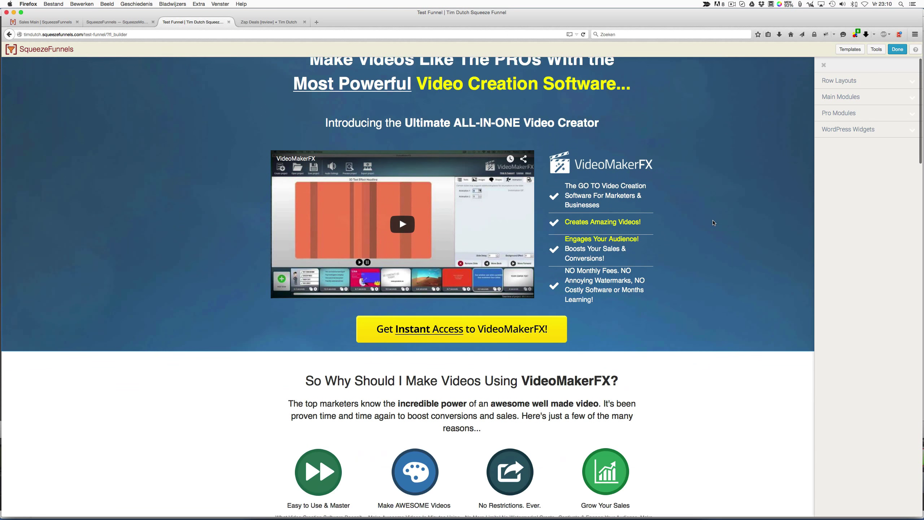
pyautogui.scroll(-5, 714, 223)
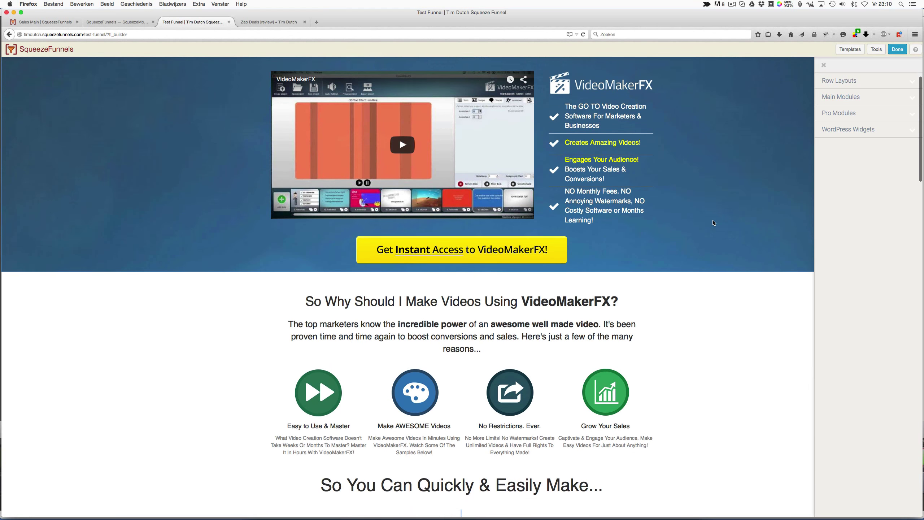
pyautogui.scroll(-7, 713, 222)
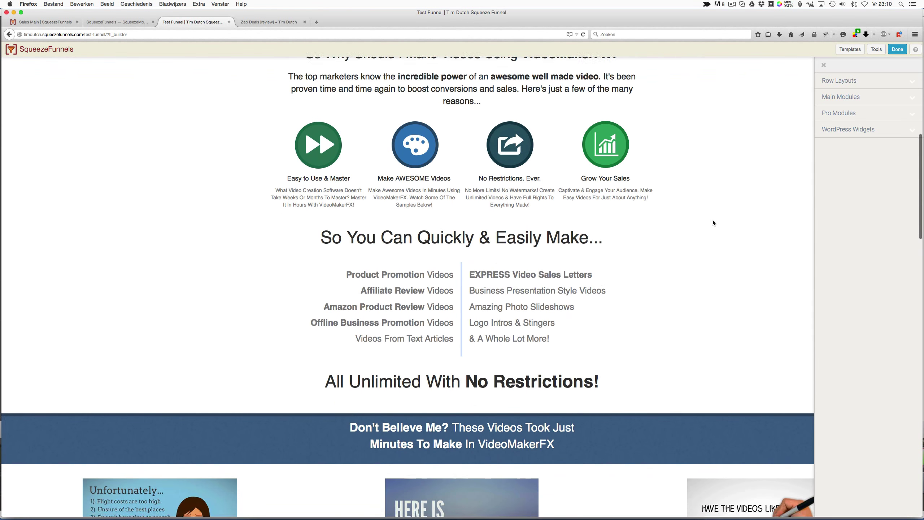
pyautogui.scroll(15, 712, 222)
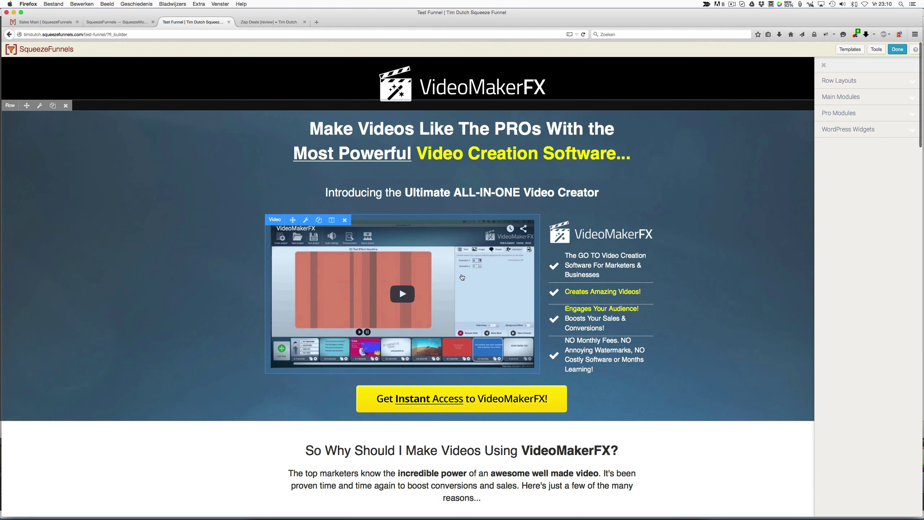
pyautogui.scroll(-3, 478, 260)
pyautogui.scroll(-1, 478, 259)
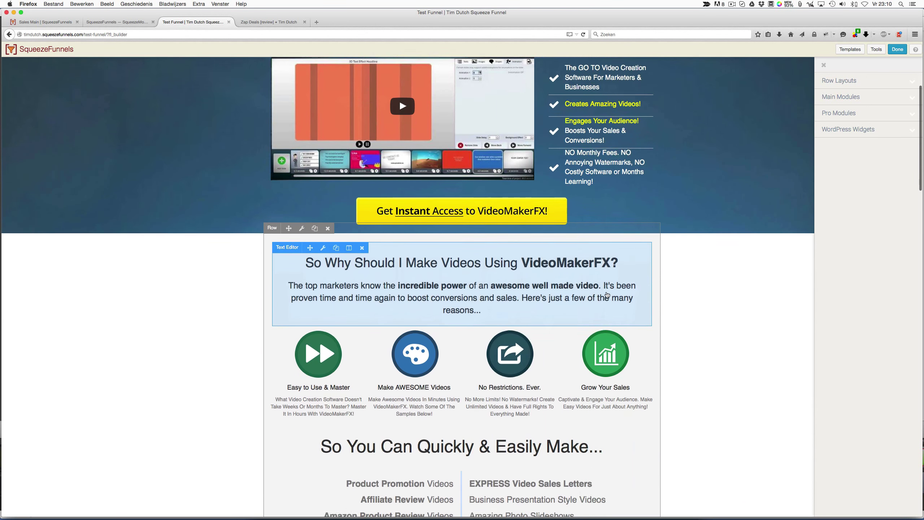
pyautogui.scroll(-1, 607, 295)
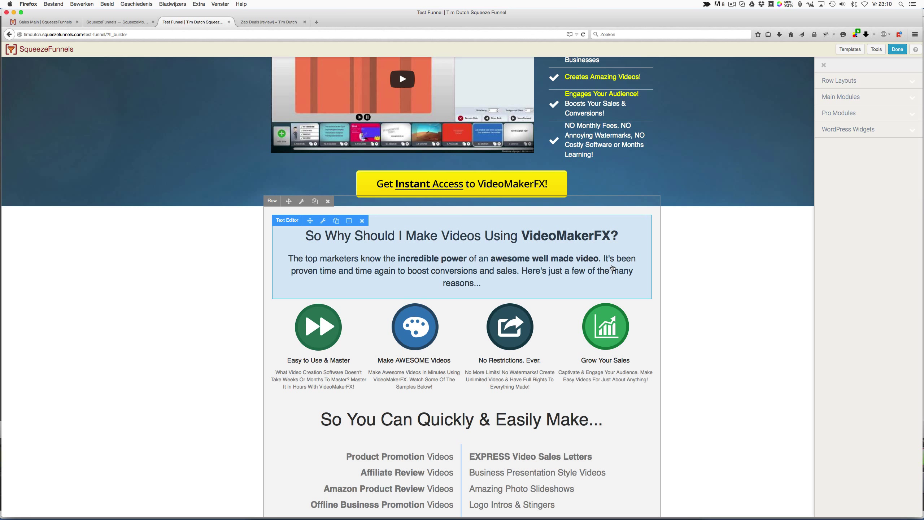
pyautogui.scroll(8, 613, 268)
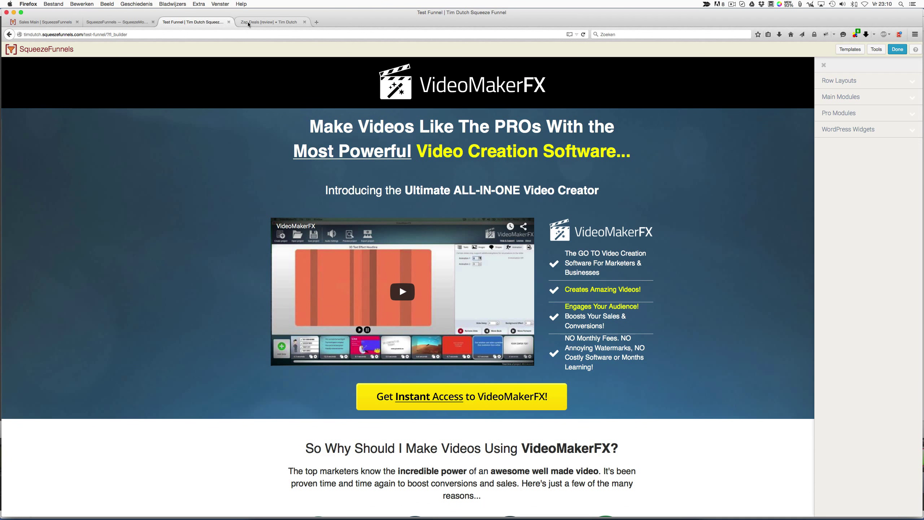
pyautogui.click(248, 22)
pyautogui.scroll(5, 454, 151)
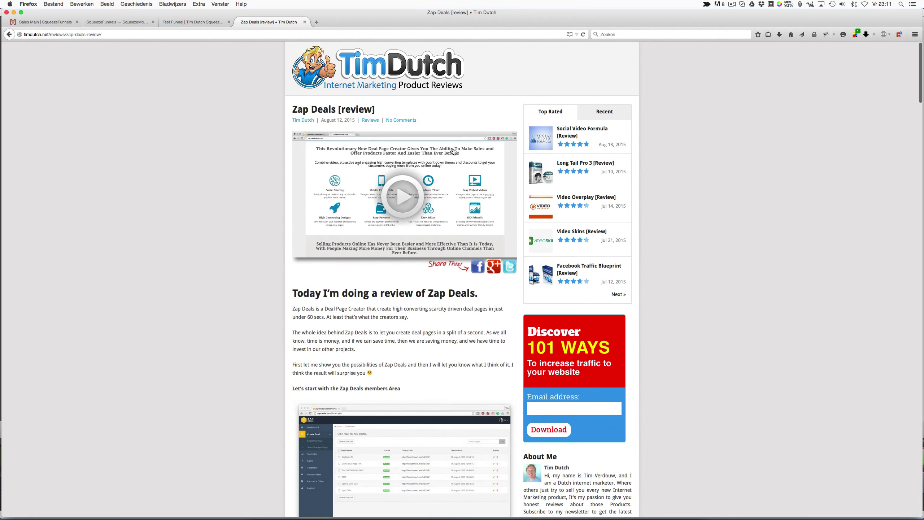
pyautogui.scroll(-10, 454, 151)
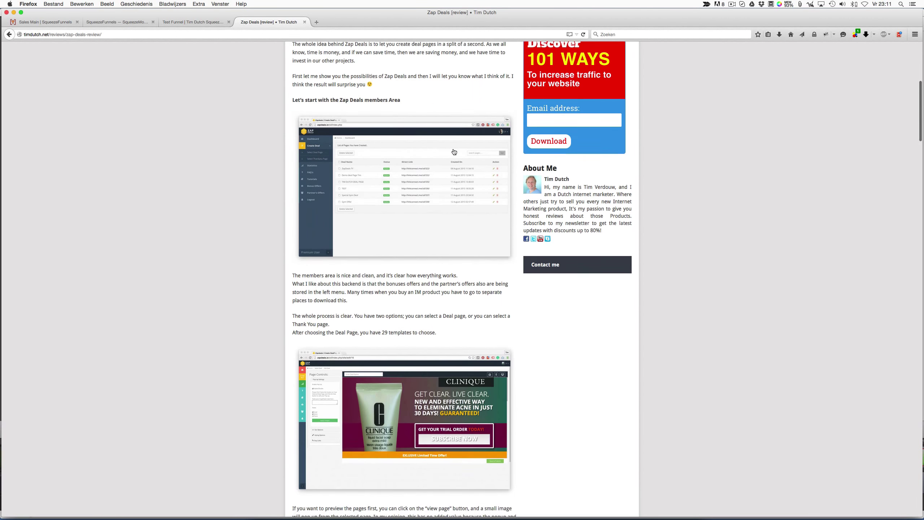
pyautogui.scroll(-7, 454, 151)
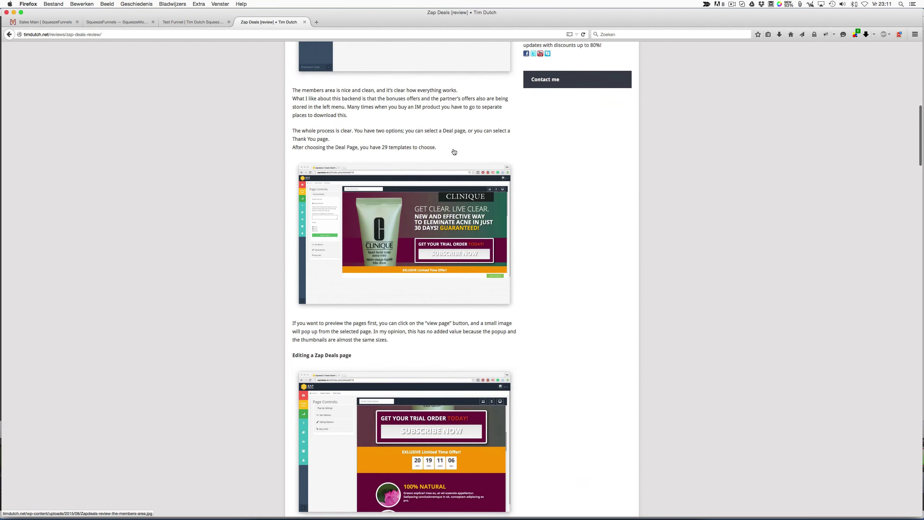
pyautogui.scroll(-1, 454, 151)
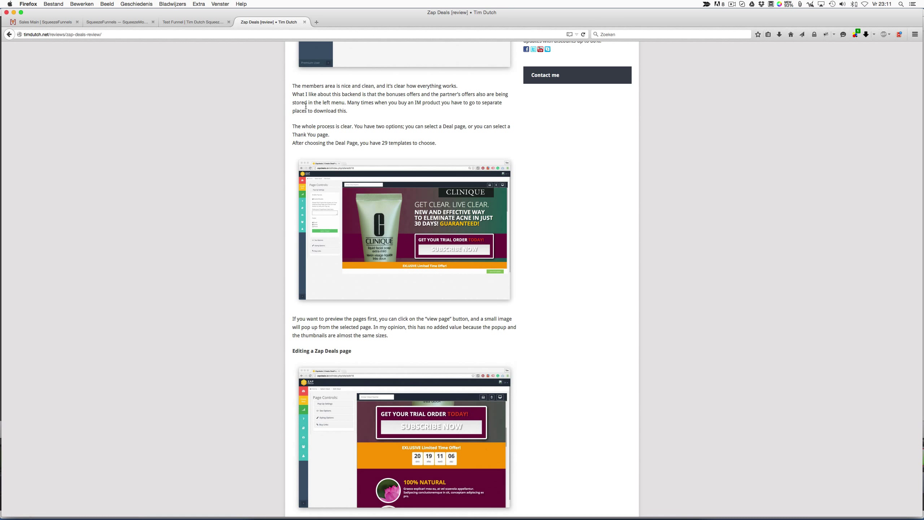
pyautogui.click(201, 22)
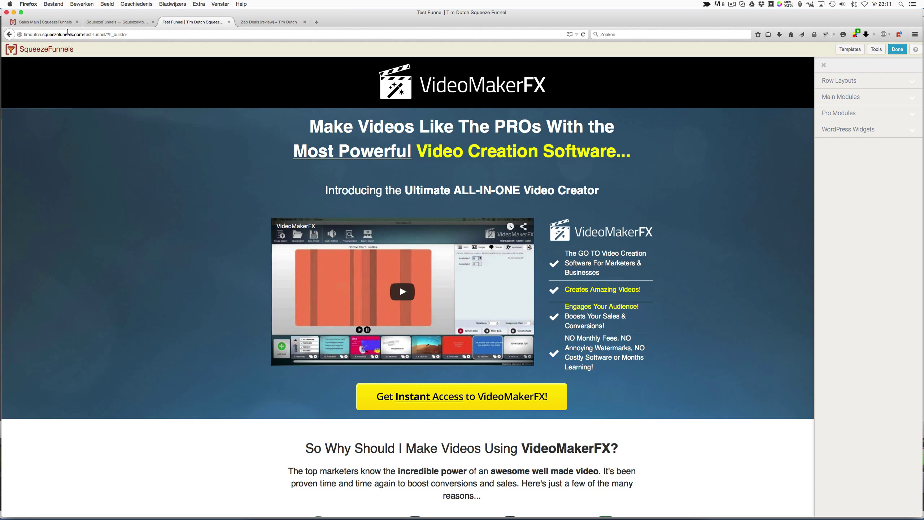
pyautogui.moveTo(219, 114)
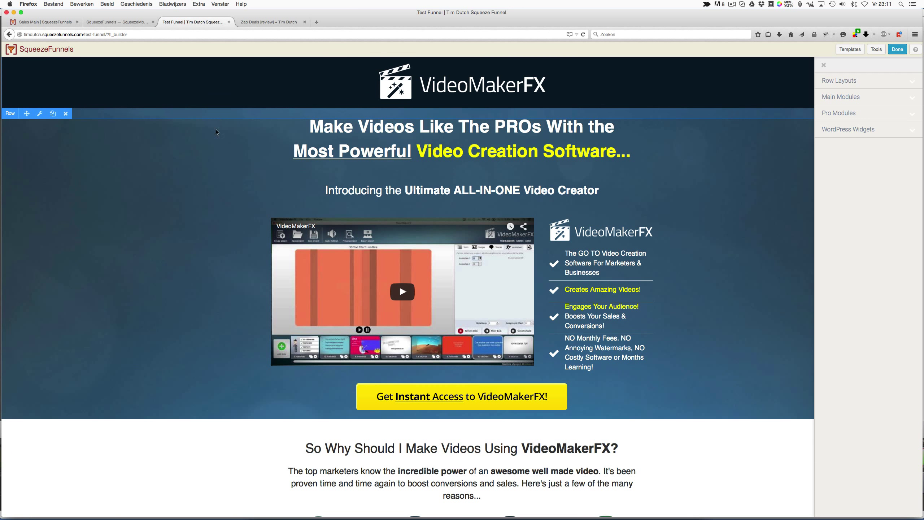
pyautogui.moveTo(510, 239)
pyautogui.moveTo(586, 114)
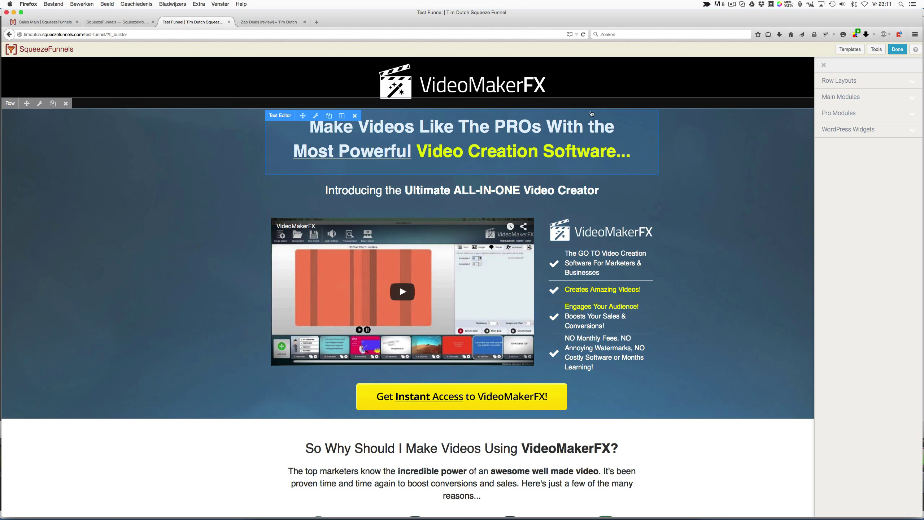
pyautogui.moveTo(549, 218)
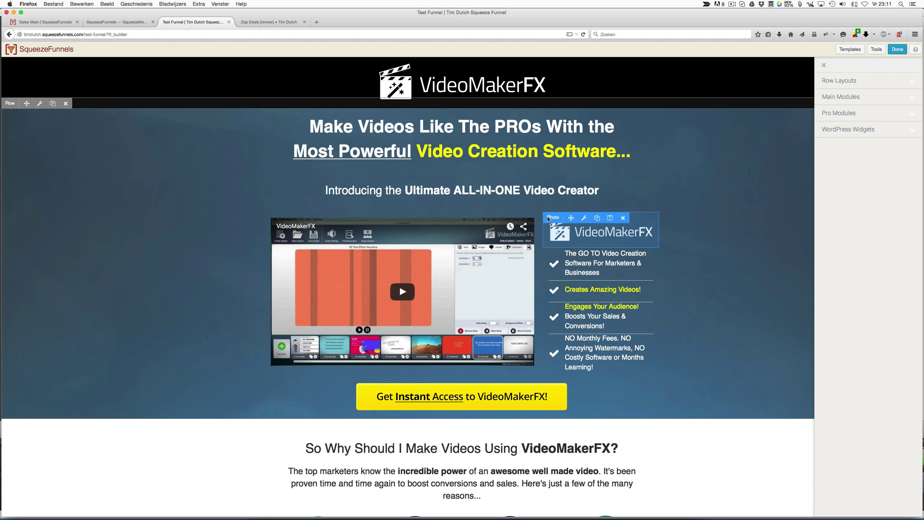
pyautogui.click(567, 236)
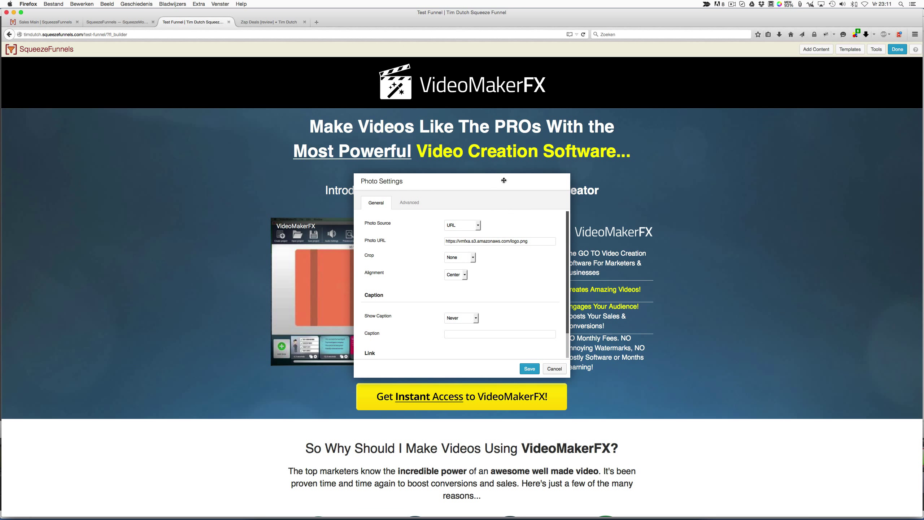
pyautogui.moveTo(503, 185); pyautogui.dragTo(409, 189)
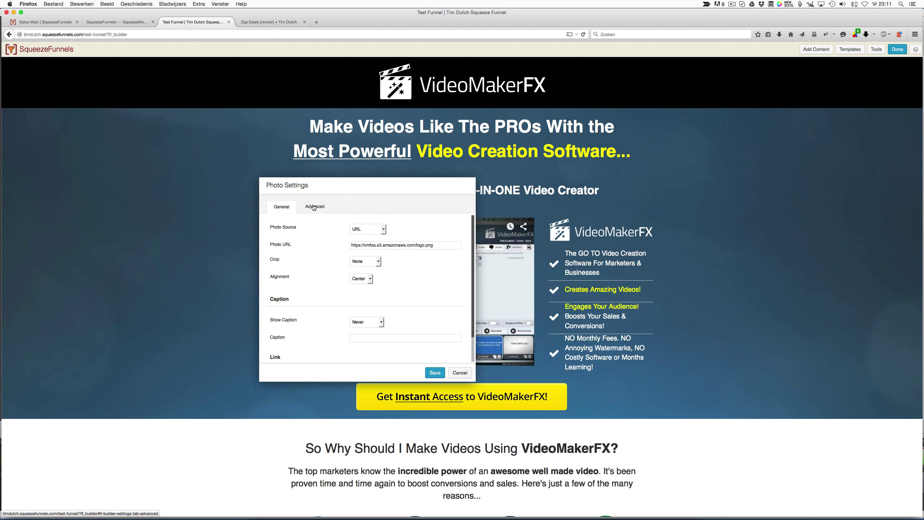
pyautogui.click(321, 209)
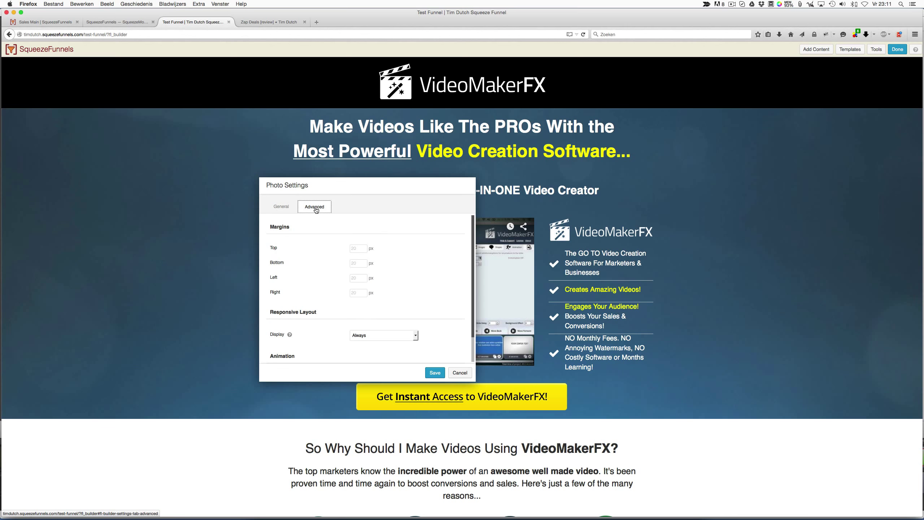
pyautogui.click(360, 248)
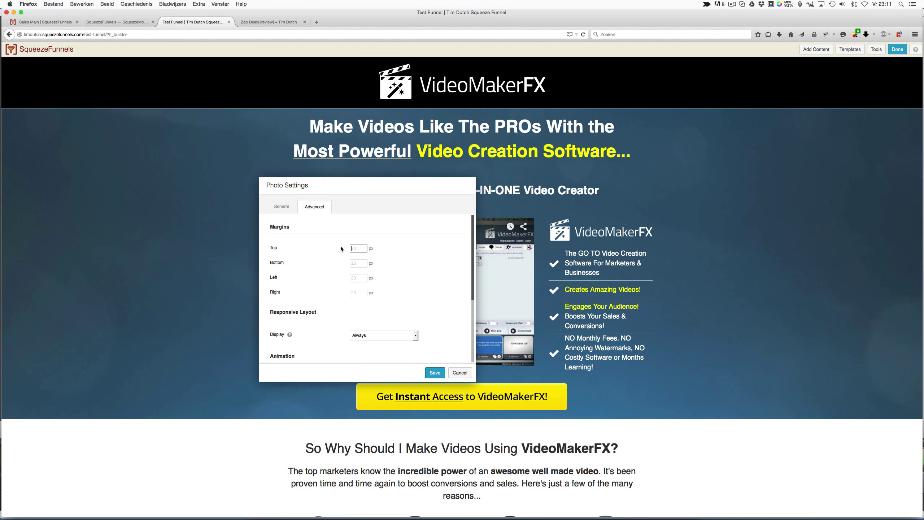
pyautogui.write('50')
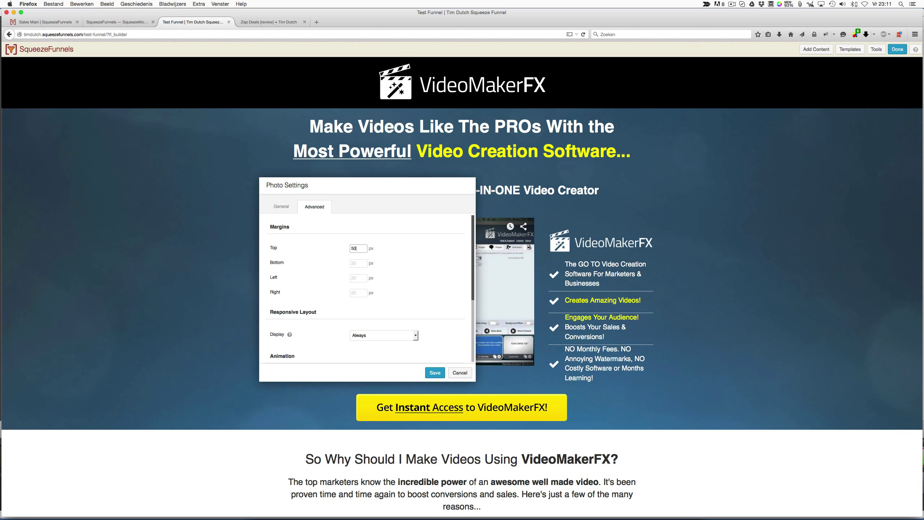
pyautogui.click(358, 262)
pyautogui.write('50')
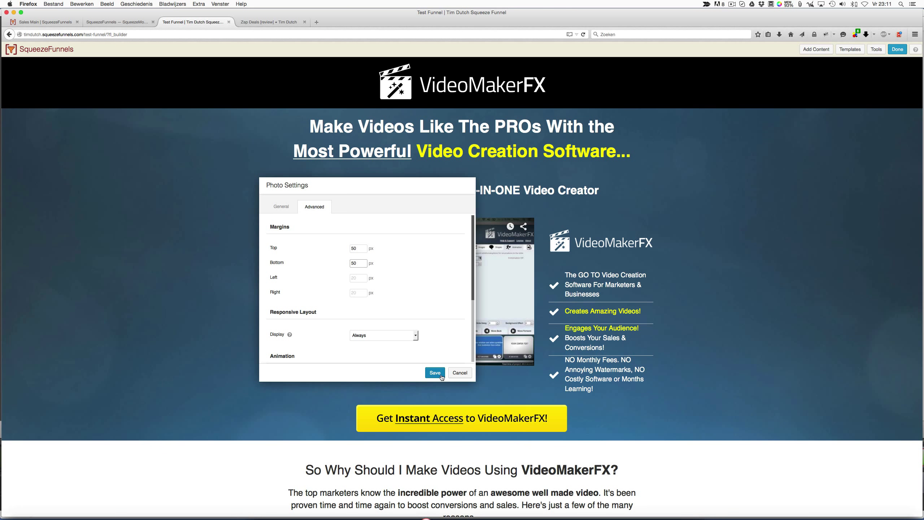
pyautogui.click(460, 373)
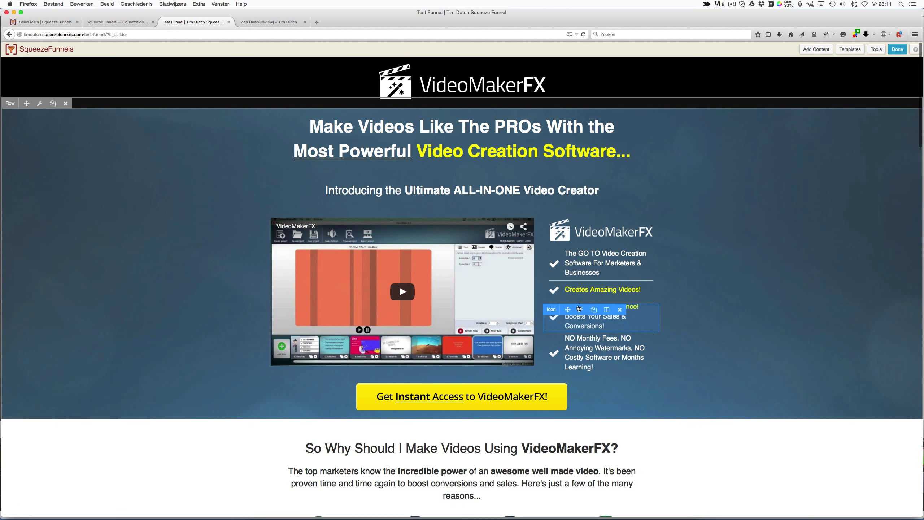
# Drag Creates Amazing Videos! to the checklist's end and the headline below Introducing
pyautogui.moveTo(592, 290)
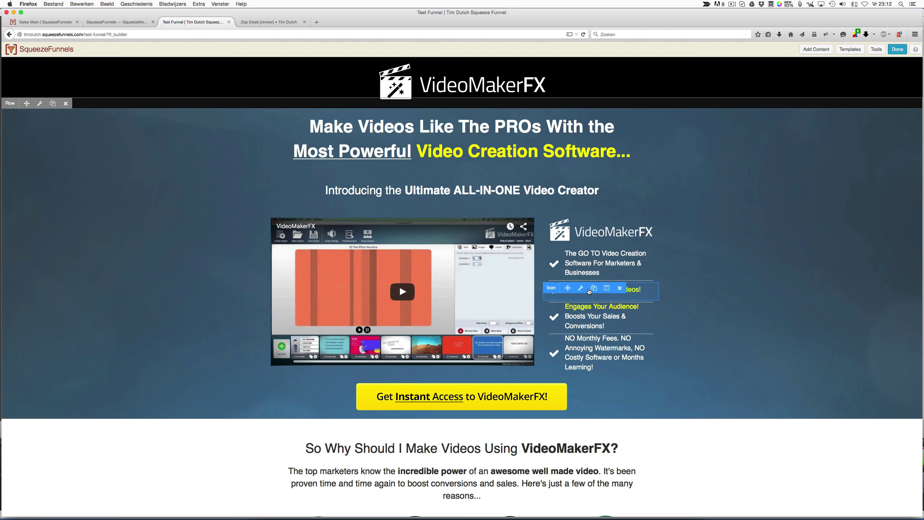
pyautogui.moveTo(567, 288); pyautogui.dragTo(564, 363)
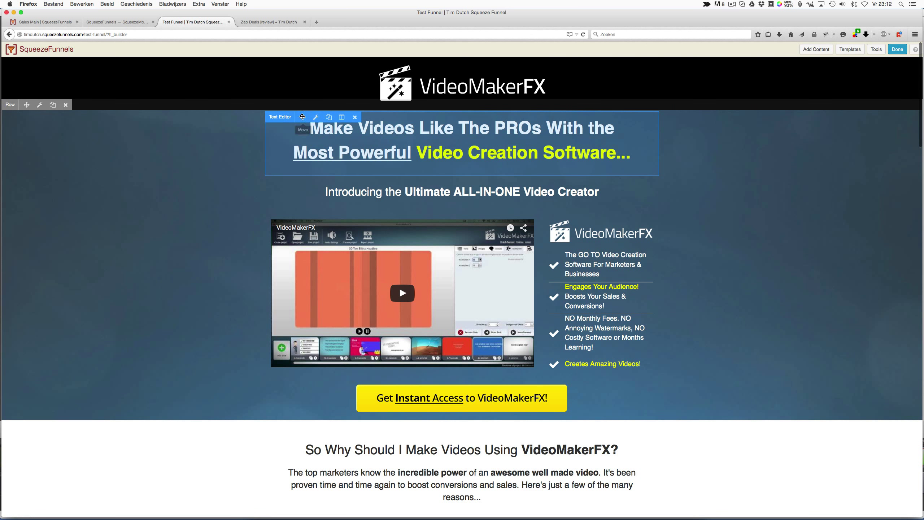
pyautogui.moveTo(305, 116); pyautogui.dragTo(308, 198)
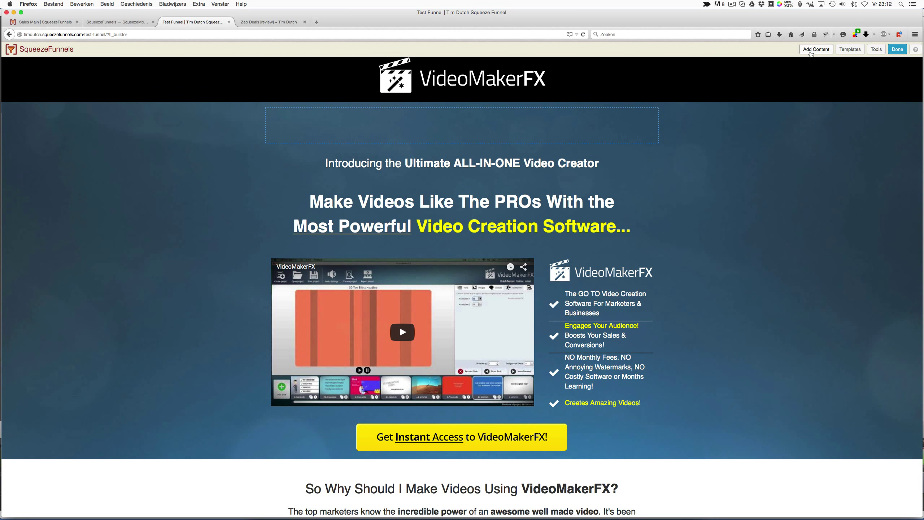
# Drop a 4 Columns row under the VideoMakerFX logo and delete the leftover empty column
pyautogui.click(811, 50)
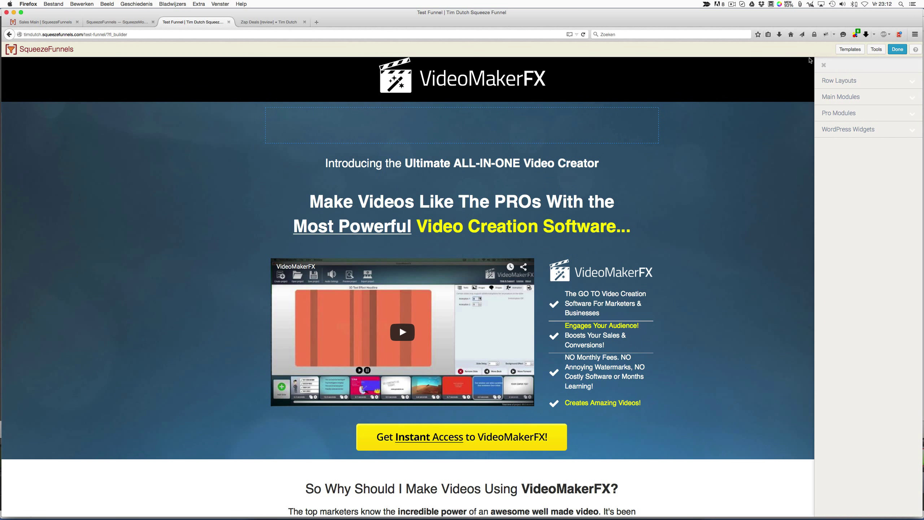
pyautogui.click(835, 83)
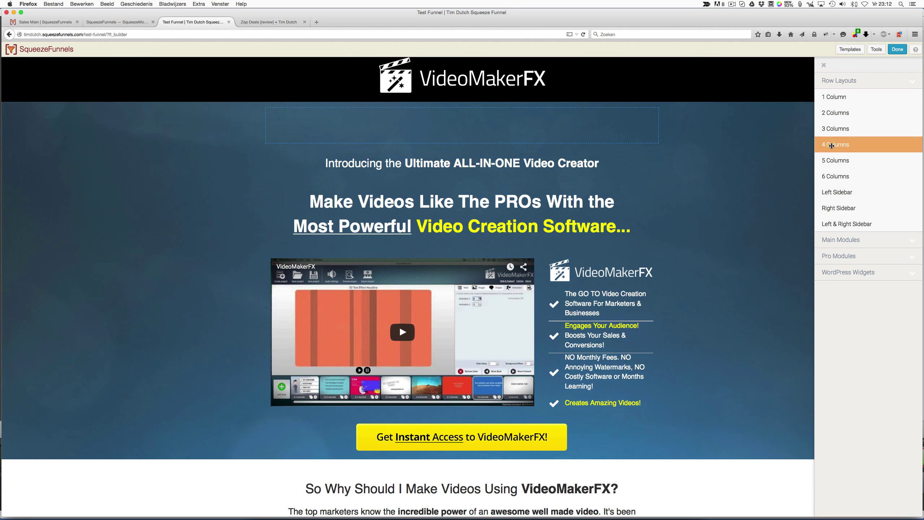
pyautogui.moveTo(834, 145); pyautogui.dragTo(298, 124)
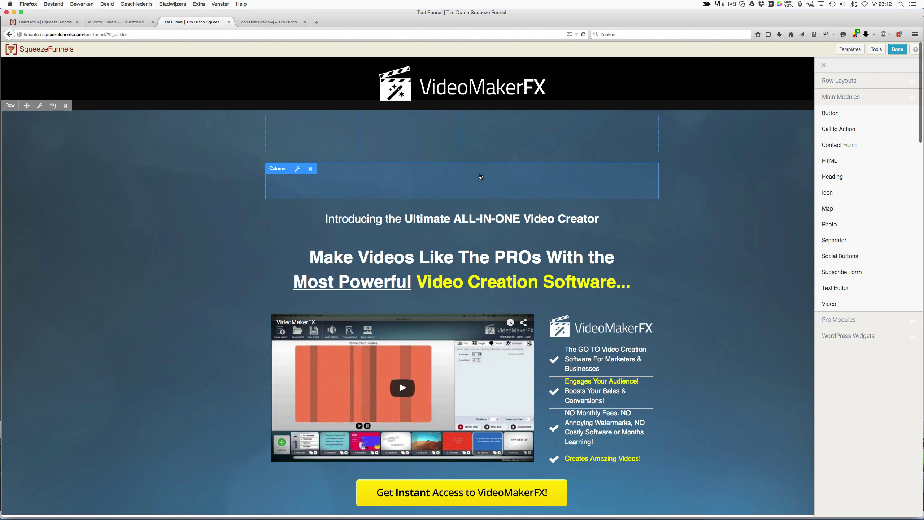
pyautogui.click(310, 169)
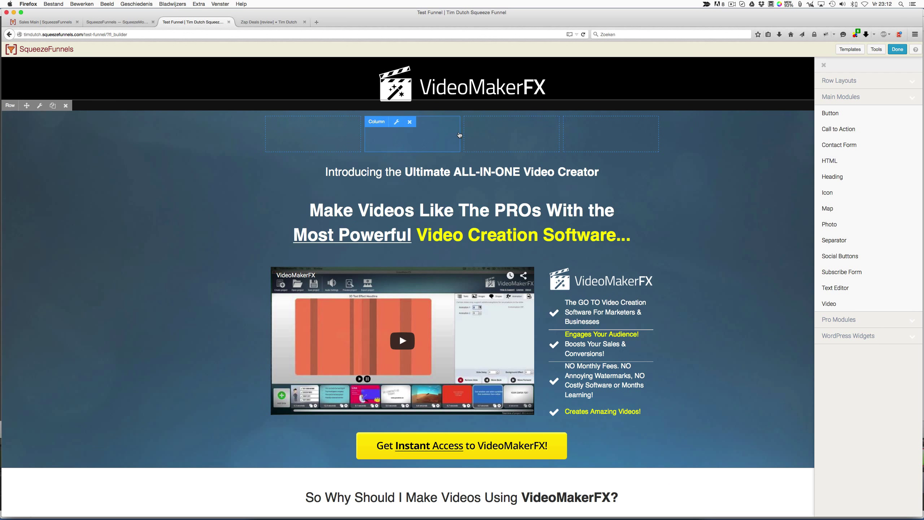
# Try a Photo module in a new column, cancel it, and reopen the module sidebar
pyautogui.moveTo(827, 192); pyautogui.dragTo(292, 151)
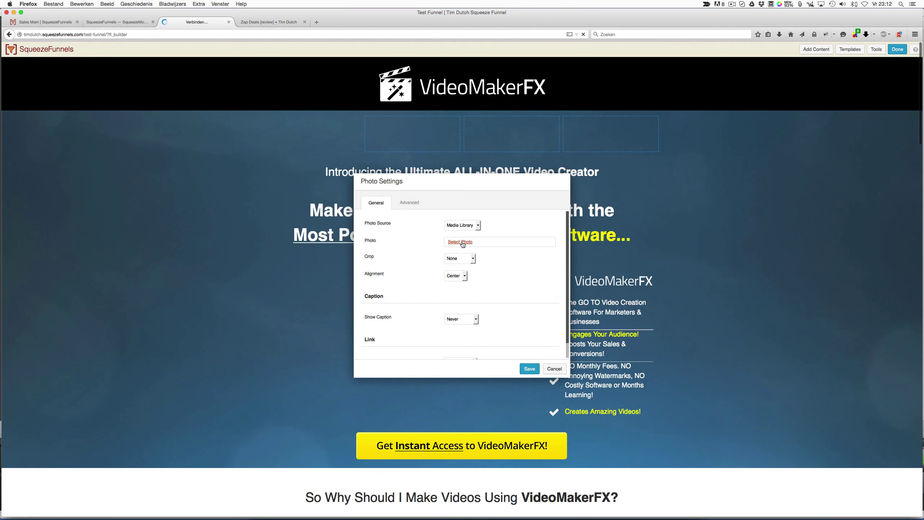
pyautogui.click(554, 369)
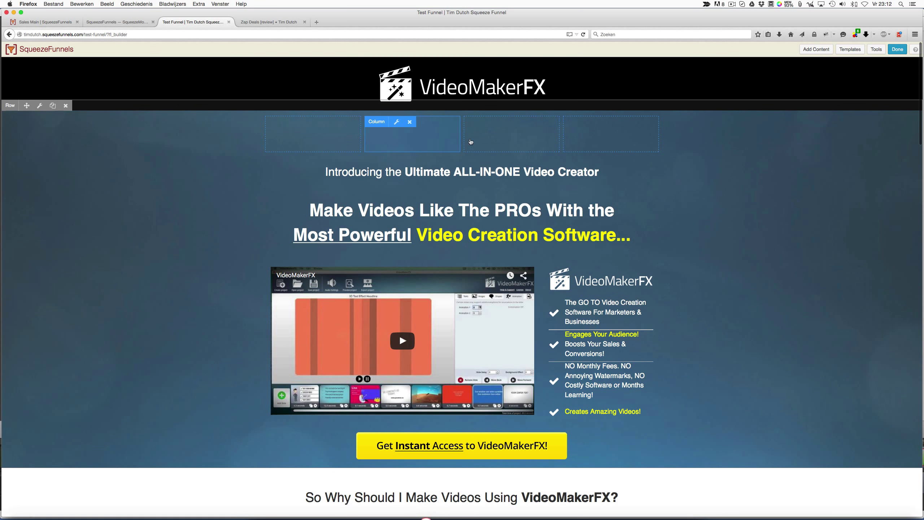
pyautogui.click(817, 50)
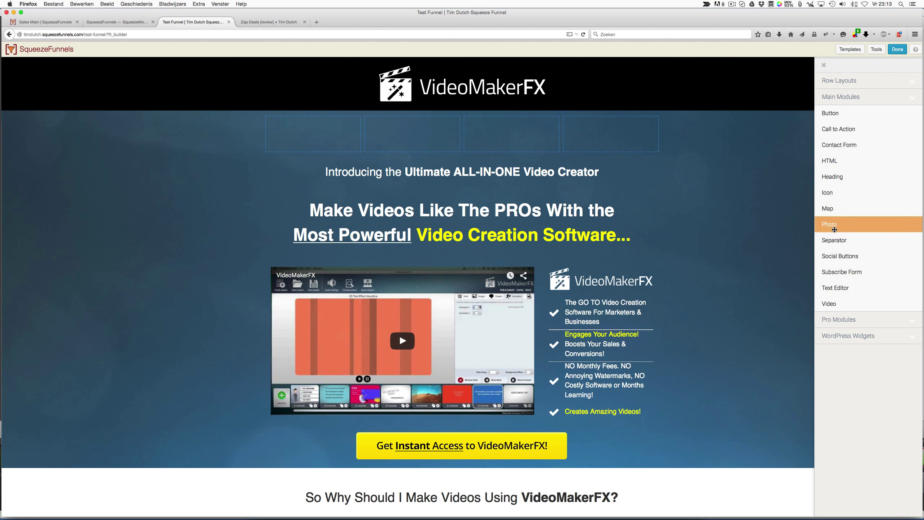
# Add a yellow Separator above the Introducing line and save it, then show Pro Modules
pyautogui.moveTo(834, 240); pyautogui.dragTo(380, 177)
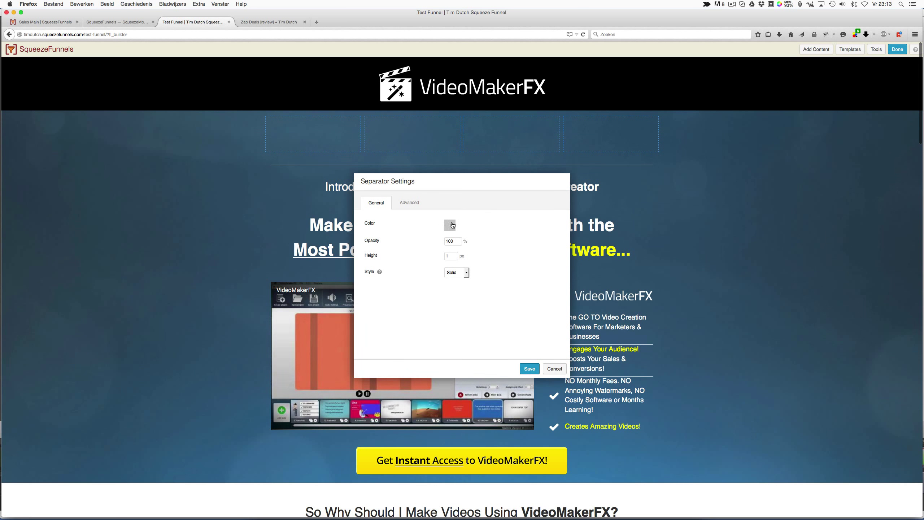
pyautogui.click(450, 225)
pyautogui.moveTo(479, 250)
pyautogui.mouseDown()
pyautogui.moveTo(502, 239)
pyautogui.moveTo(513, 280)
pyautogui.moveTo(501, 236)
pyautogui.mouseUp()
pyautogui.click(565, 288)
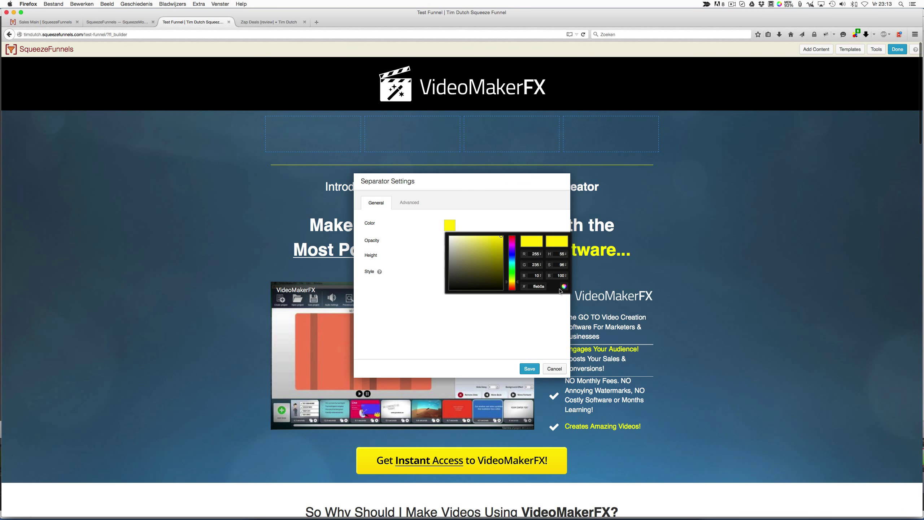
pyautogui.click(530, 369)
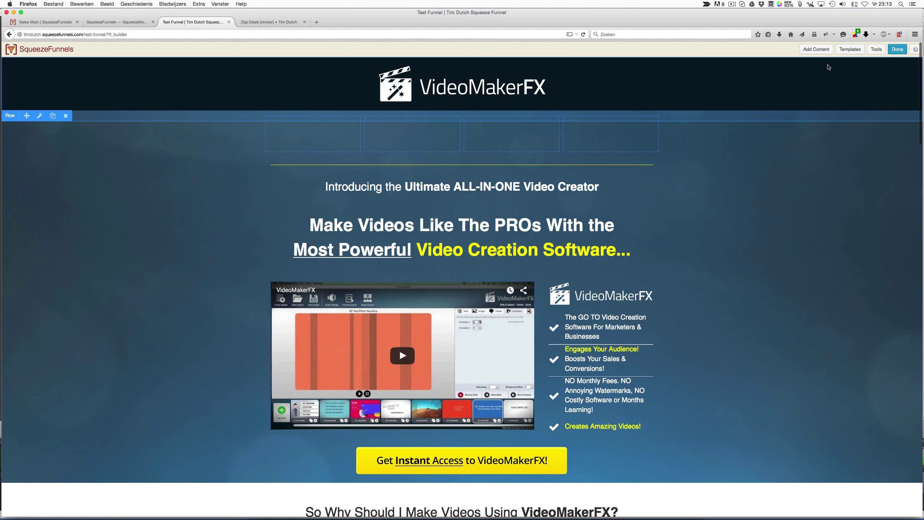
pyautogui.click(817, 49)
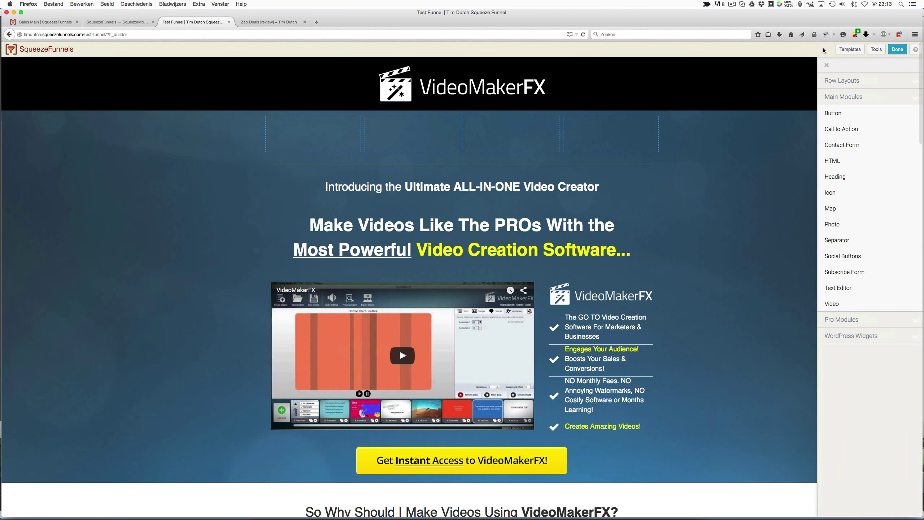
pyautogui.click(839, 319)
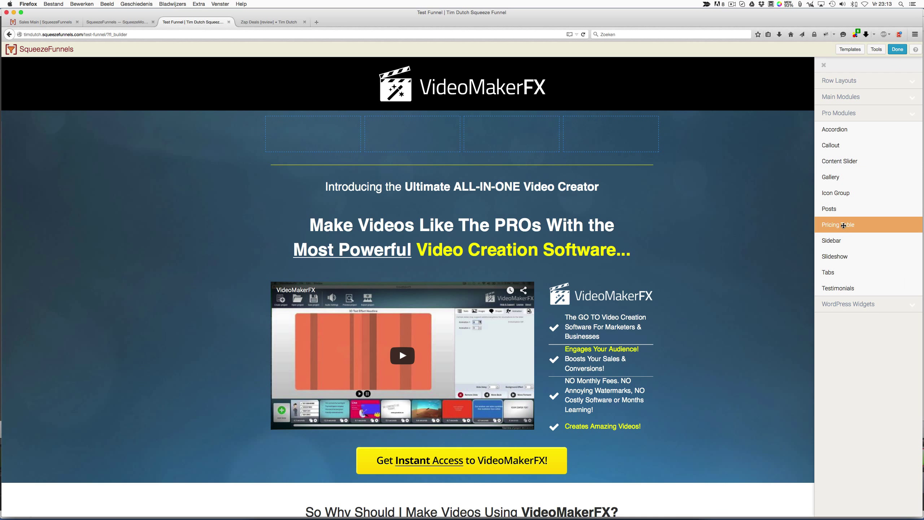
# Drop a Pricing Table above the separator, add two more boxes for three in total, and save
pyautogui.moveTo(848, 227); pyautogui.dragTo(313, 177)
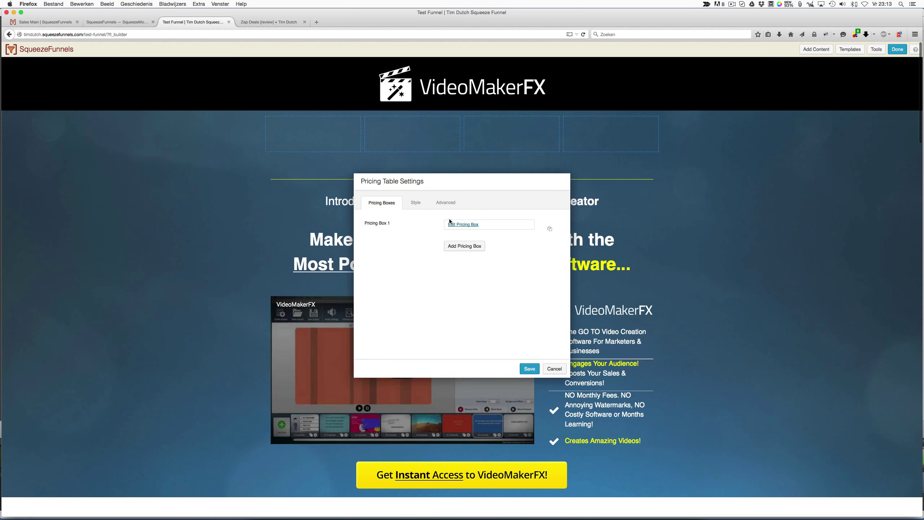
pyautogui.click(459, 243)
pyautogui.click(466, 265)
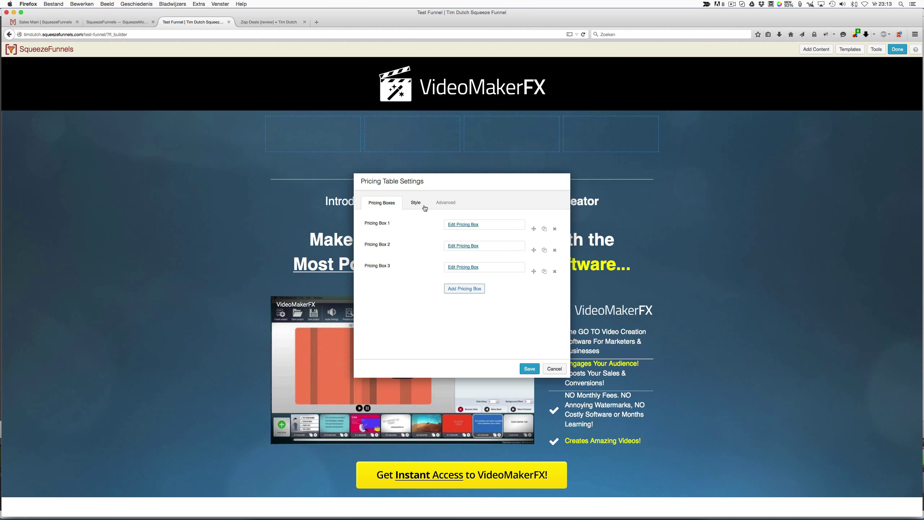
pyautogui.click(529, 369)
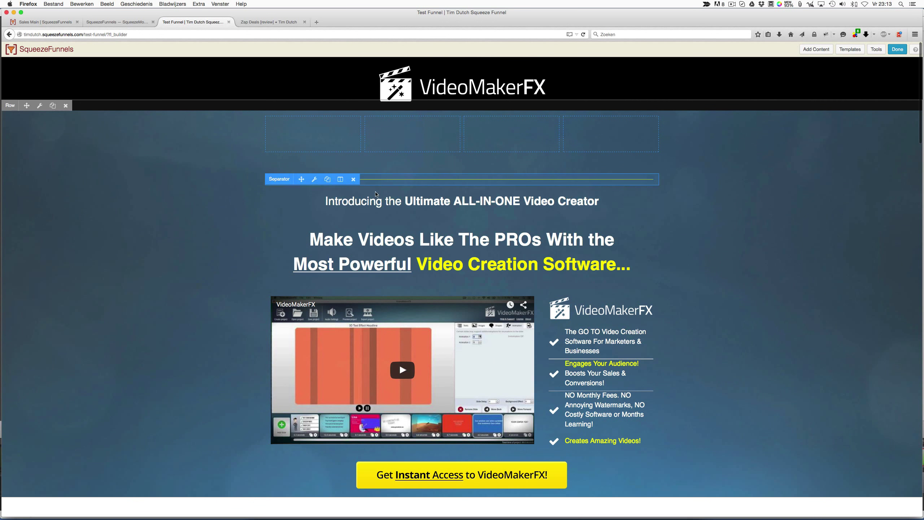
# Delete the 'So Why Should I Make Videos Using VideoMakerFX?' row and confirm the removal
pyautogui.scroll(-5, 451, 233)
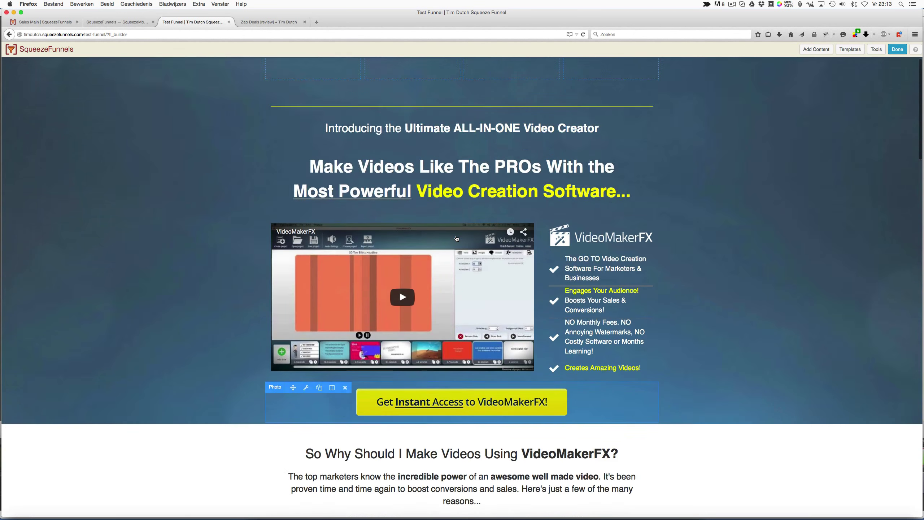
pyautogui.scroll(5, 456, 238)
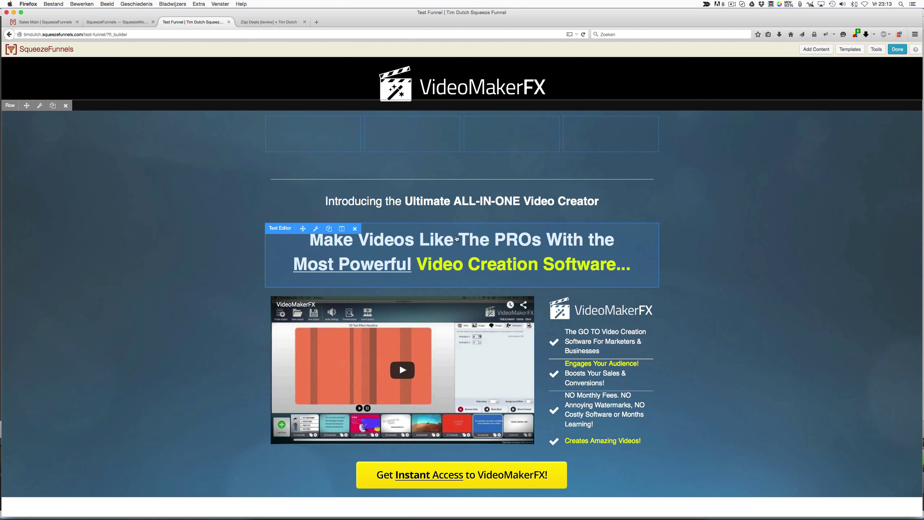
pyautogui.scroll(-20, 457, 239)
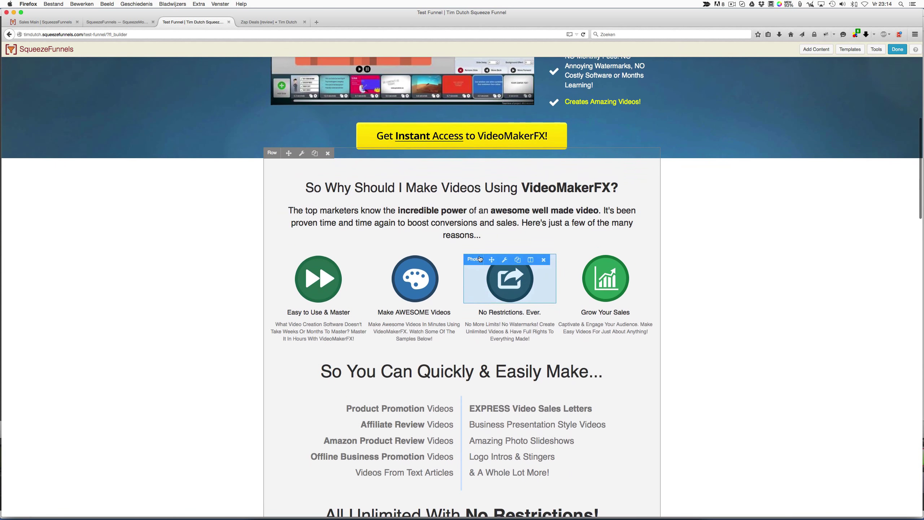
pyautogui.scroll(-1, 363, 164)
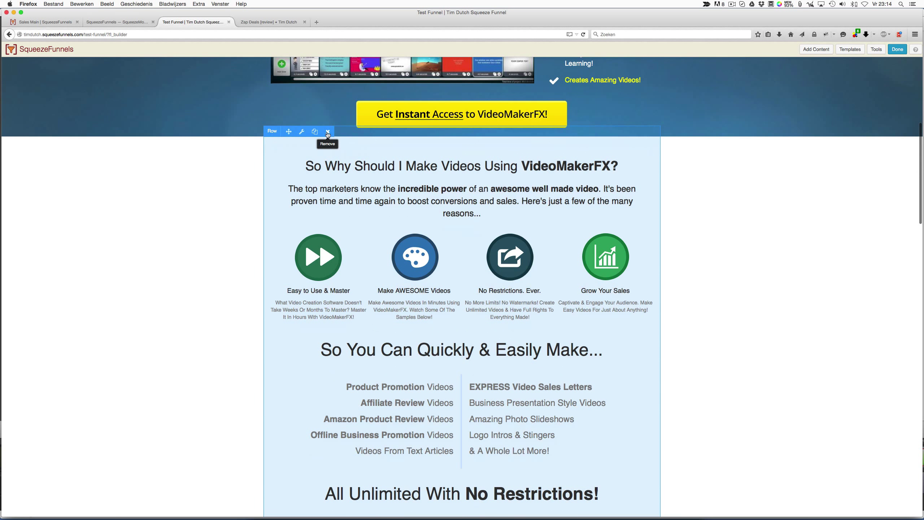
pyautogui.click(328, 132)
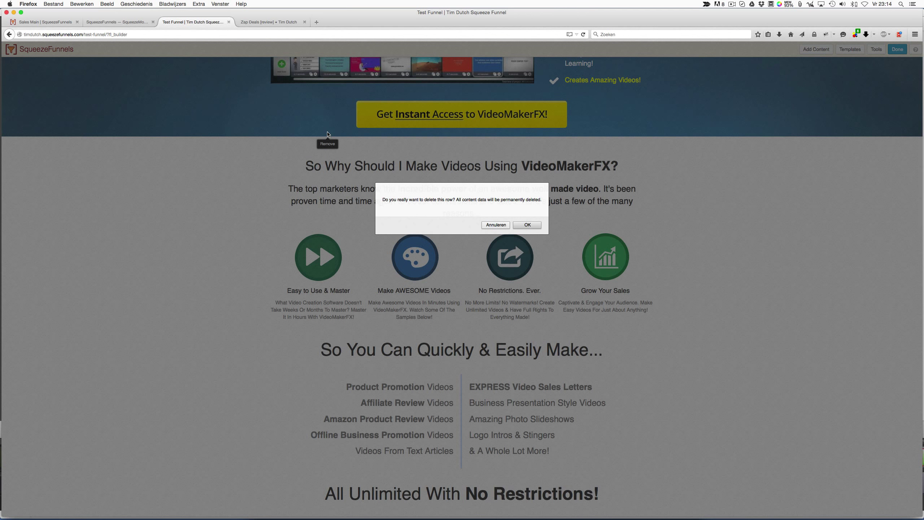
pyautogui.click(517, 224)
pyautogui.scroll(8, 453, 189)
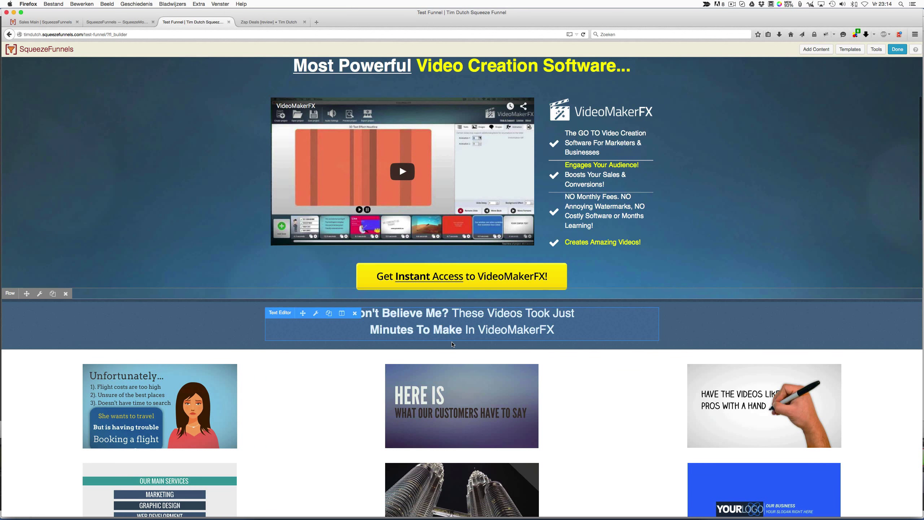
pyautogui.scroll(-8, 452, 344)
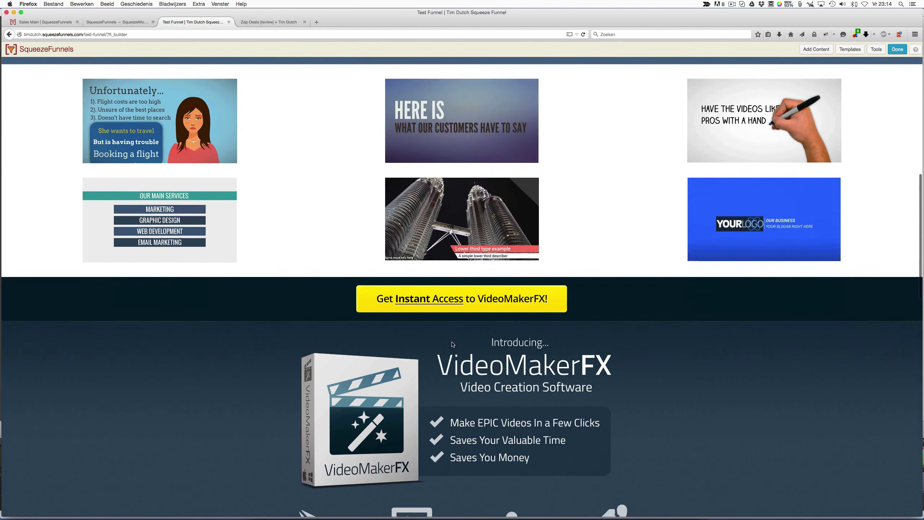
pyautogui.scroll(-5, 452, 344)
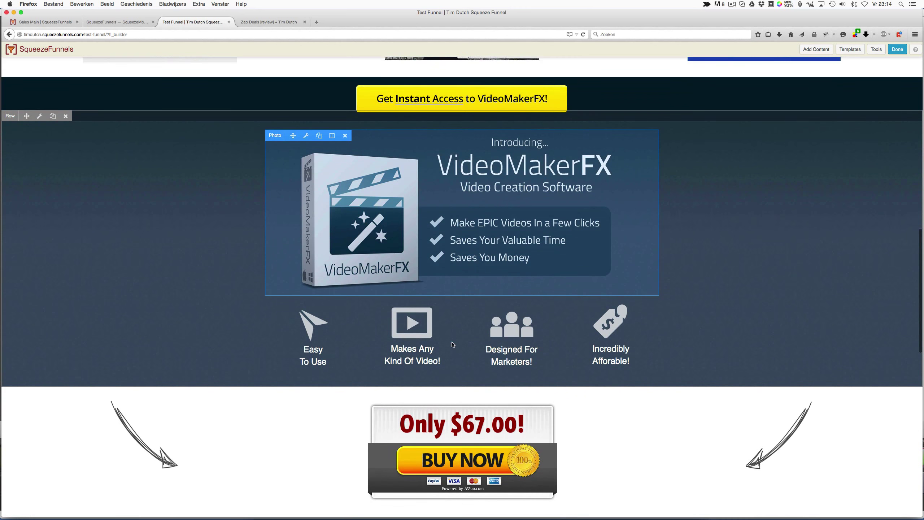
pyautogui.scroll(-3, 453, 344)
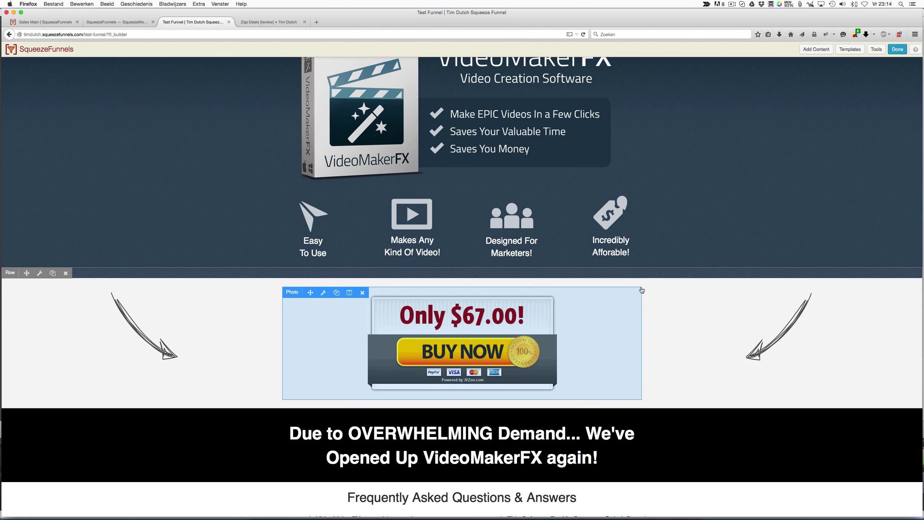
pyautogui.scroll(10, 498, 167)
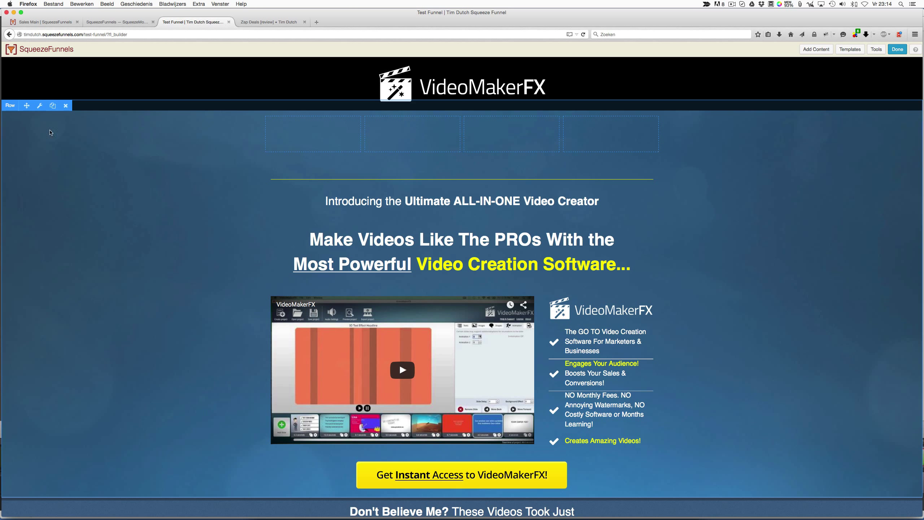
# In the top row's settings, change the background type from photo to Color
pyautogui.click(41, 105)
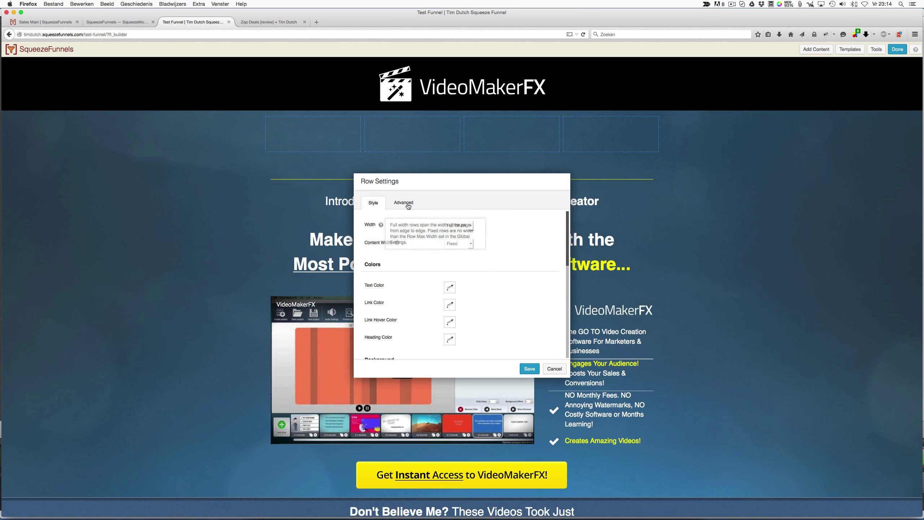
pyautogui.scroll(-1, 412, 273)
pyautogui.scroll(-8, 412, 275)
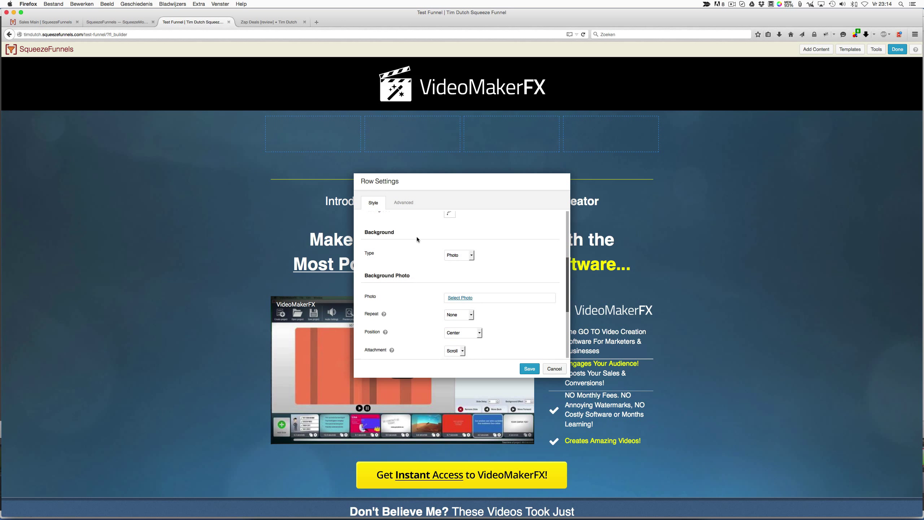
pyautogui.click(458, 257)
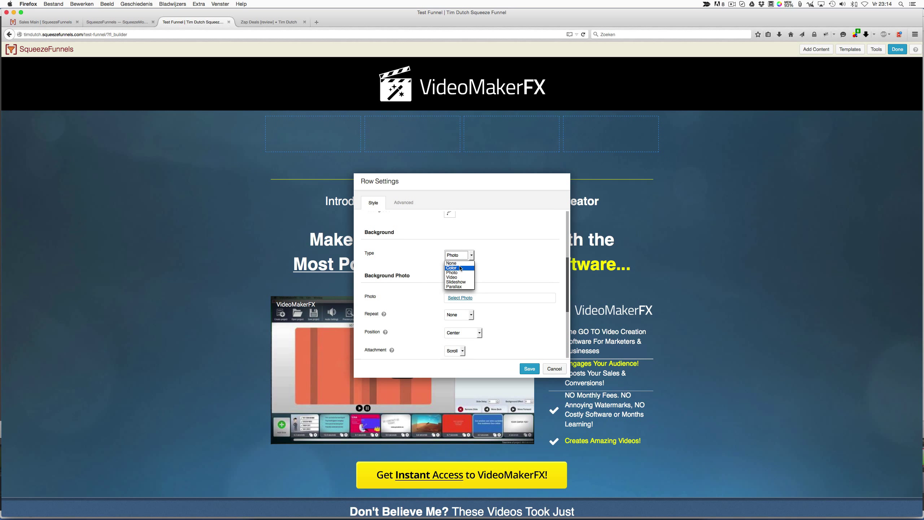
pyautogui.click(459, 268)
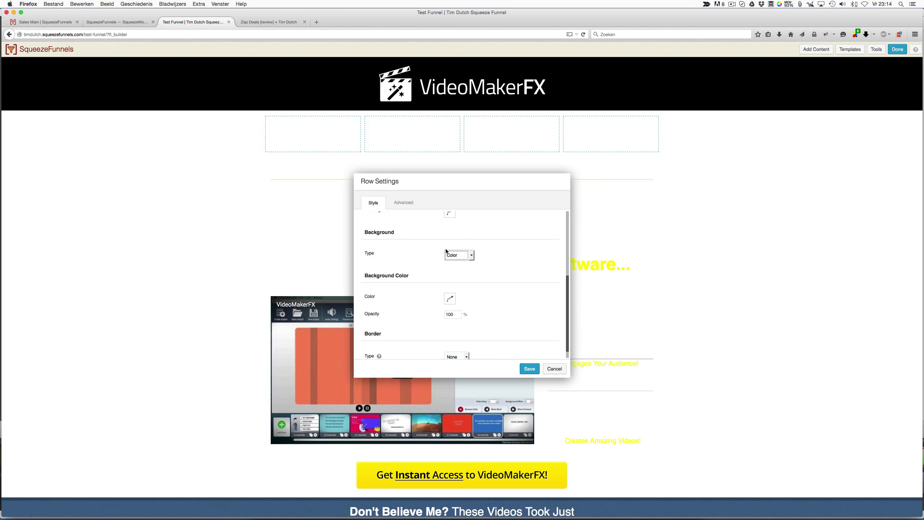
# Pick the blue 0a75a6 as the row background colour and save the row settings
pyautogui.click(450, 299)
pyautogui.moveTo(474, 319); pyautogui.dragTo(491, 310)
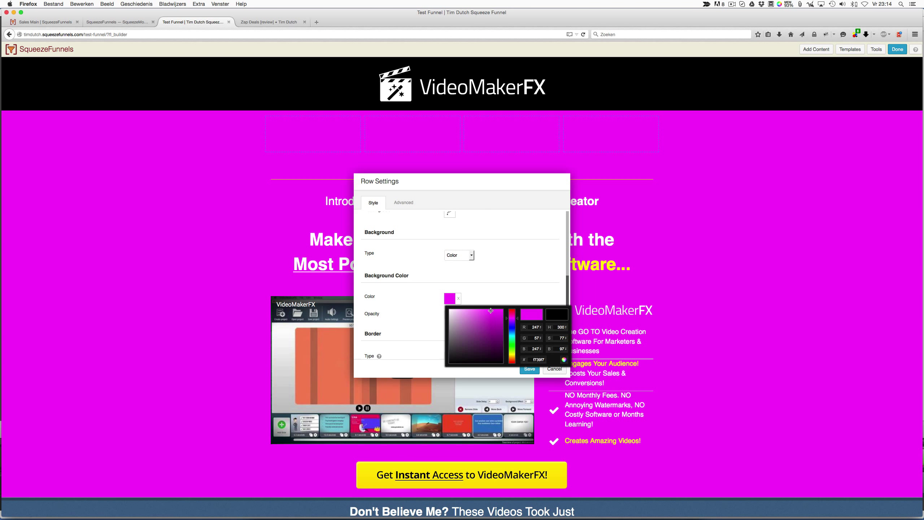
pyautogui.click(512, 326)
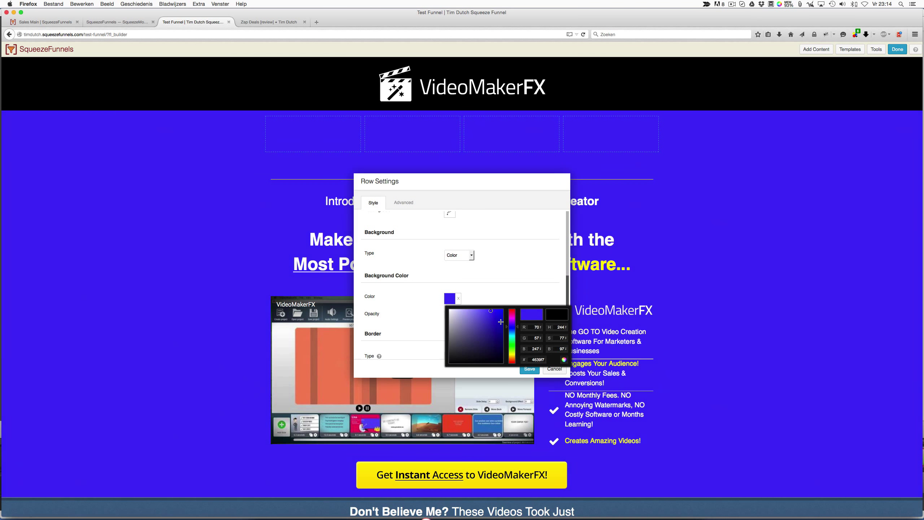
pyautogui.click(495, 326)
pyautogui.moveTo(495, 325); pyautogui.dragTo(488, 353)
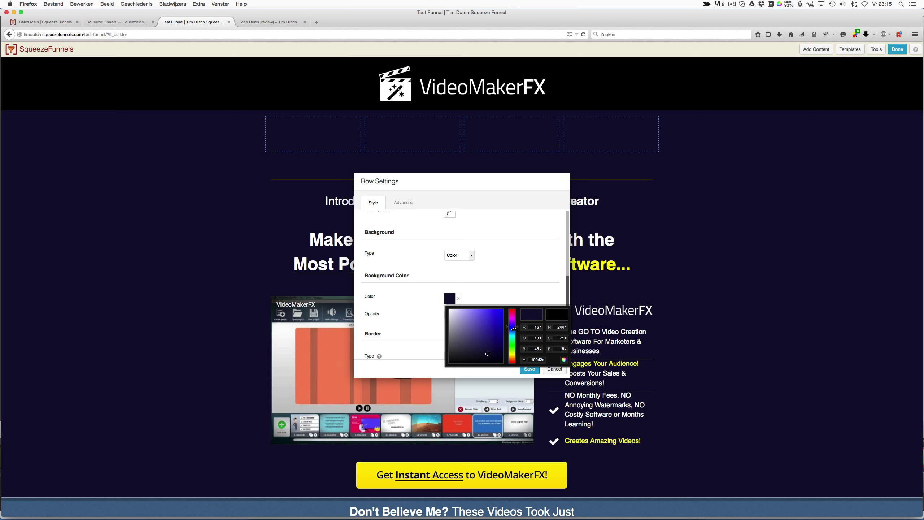
pyautogui.moveTo(511, 336); pyautogui.dragTo(500, 328)
pyautogui.click(500, 328)
pyautogui.click(564, 360)
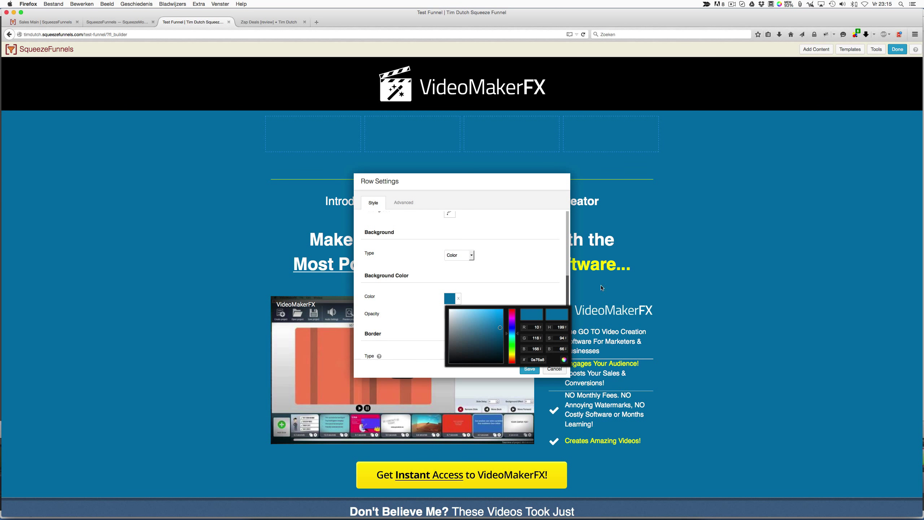
pyautogui.click(524, 373)
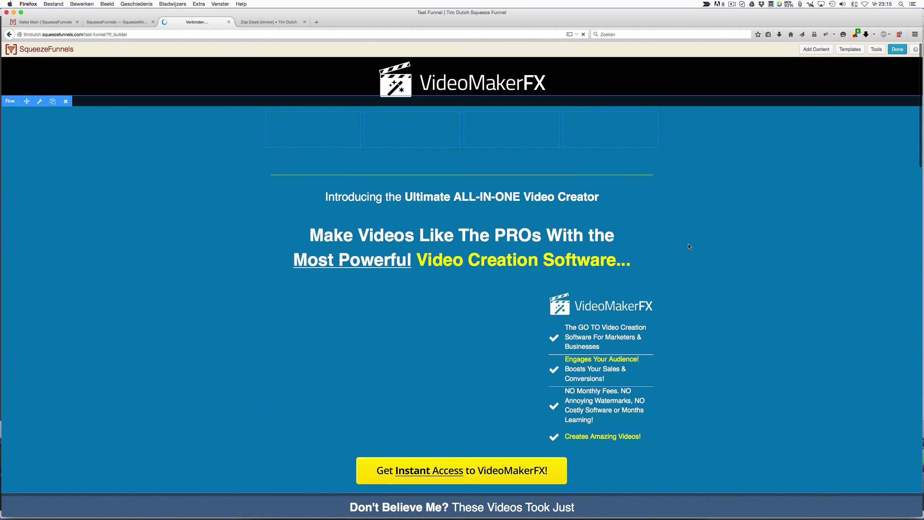
pyautogui.scroll(-2, 673, 247)
pyautogui.scroll(3, 688, 246)
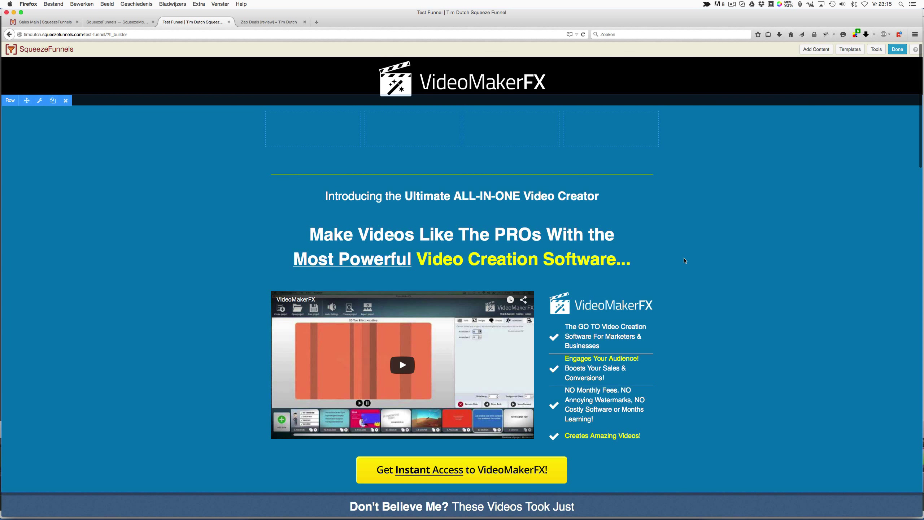
pyautogui.scroll(-4, 686, 261)
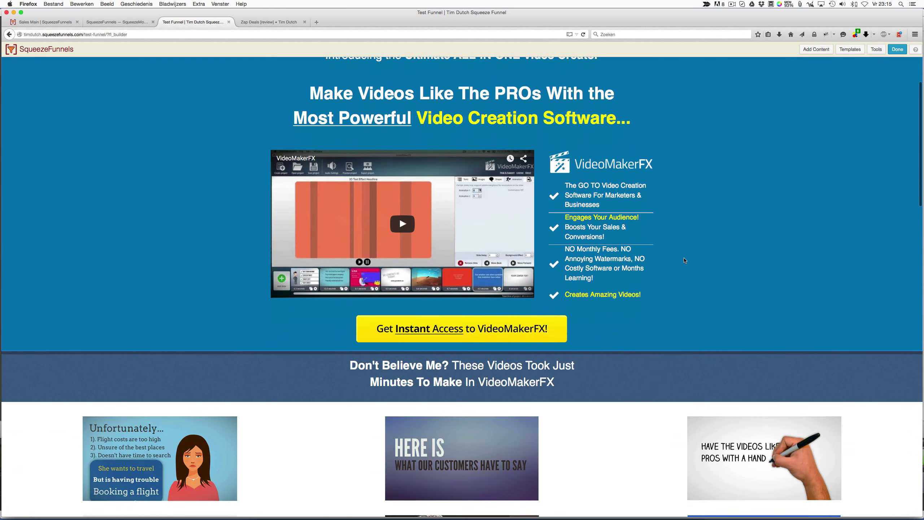
pyautogui.scroll(-1, 686, 260)
pyautogui.scroll(-5, 685, 260)
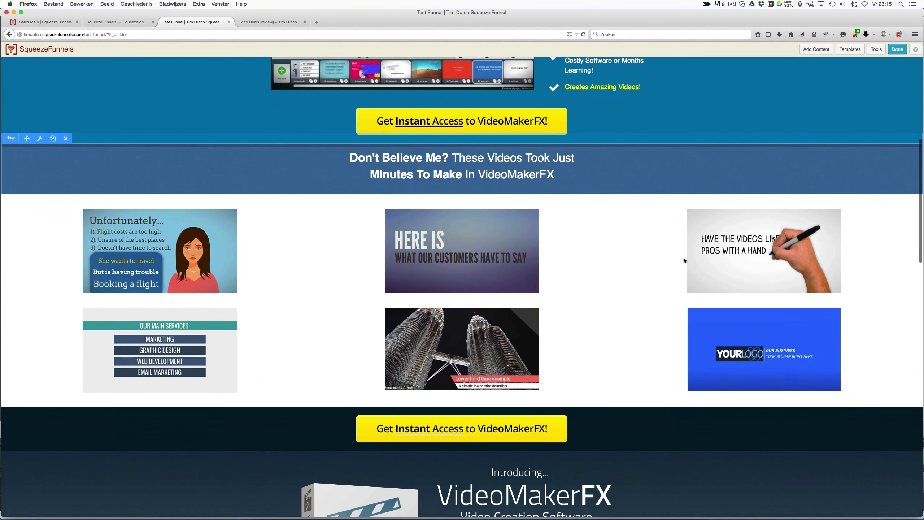
pyautogui.scroll(-2, 684, 258)
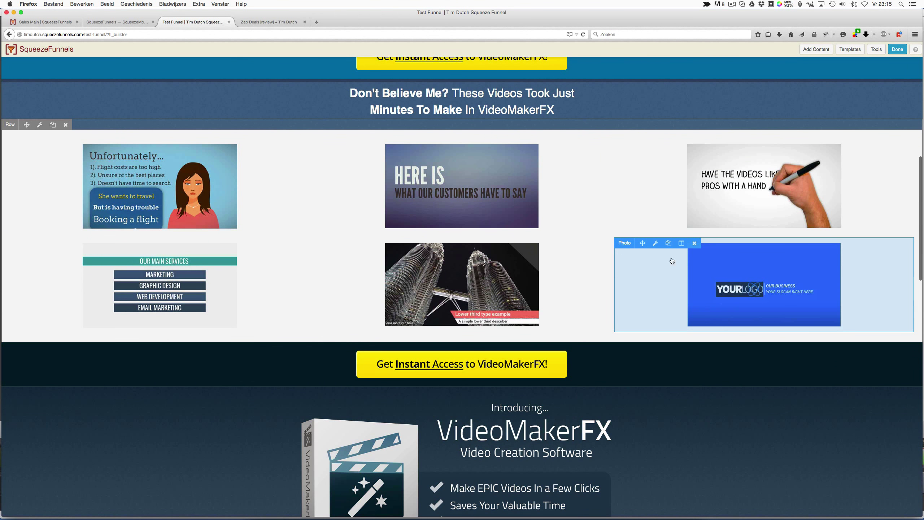
pyautogui.scroll(-2, 602, 246)
pyautogui.scroll(-1, 602, 246)
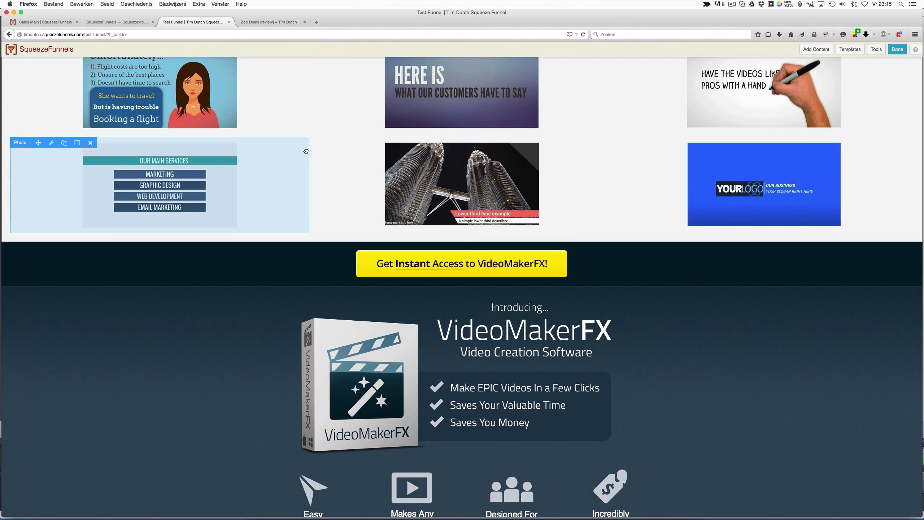
pyautogui.scroll(10, 308, 150)
pyautogui.scroll(3, 307, 150)
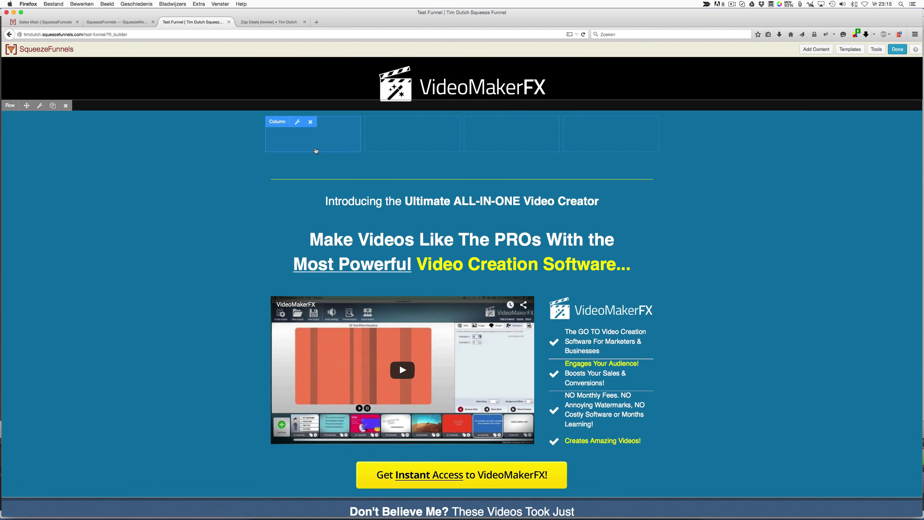
# Show the Sales Main page scrolled down to its $23, $25 and $21 pricing packages
pyautogui.click(130, 22)
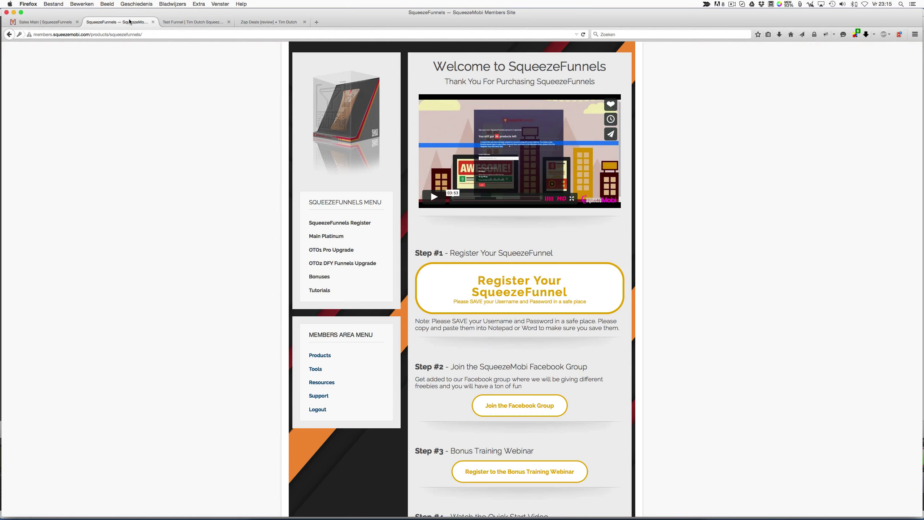
pyautogui.click(45, 22)
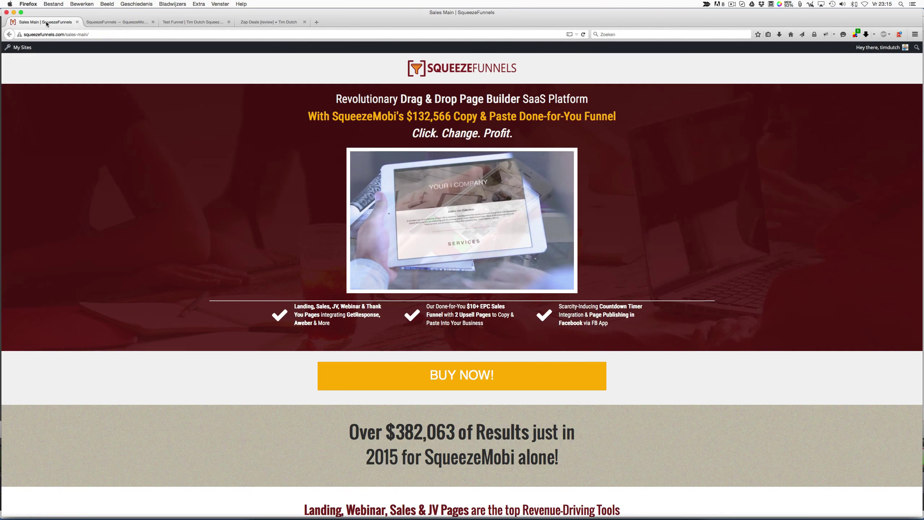
pyautogui.scroll(-15, 179, 194)
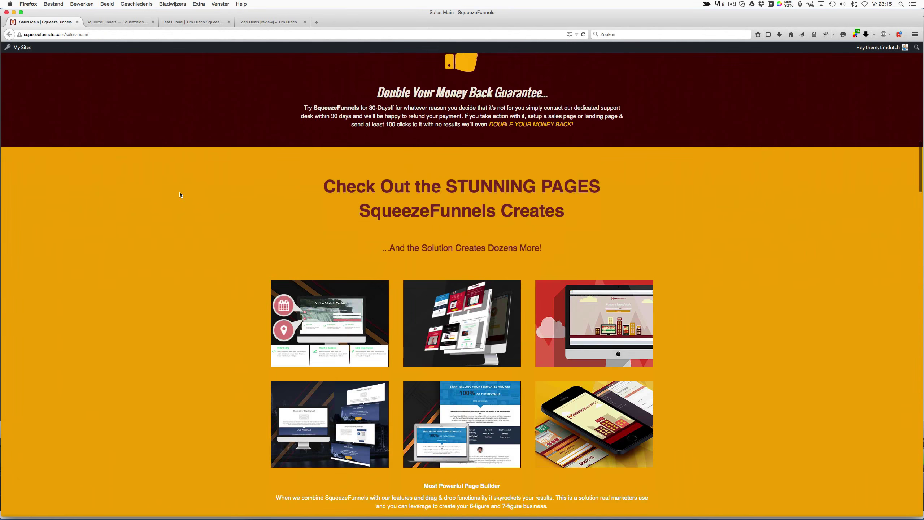
pyautogui.scroll(-15, 180, 195)
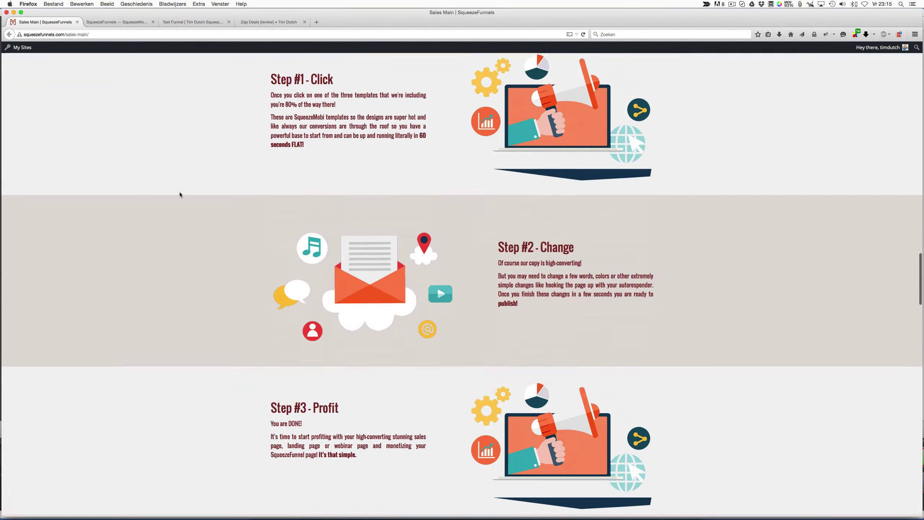
pyautogui.scroll(-20, 179, 194)
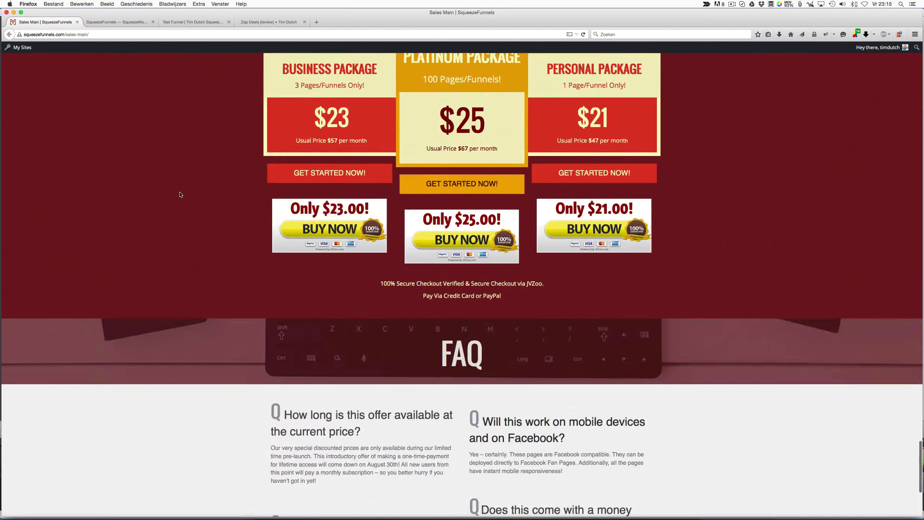
pyautogui.scroll(5, 180, 194)
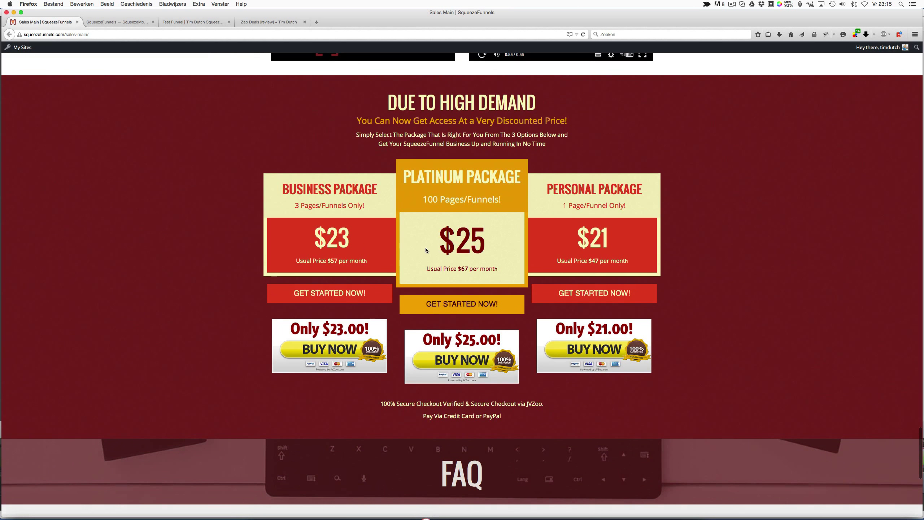